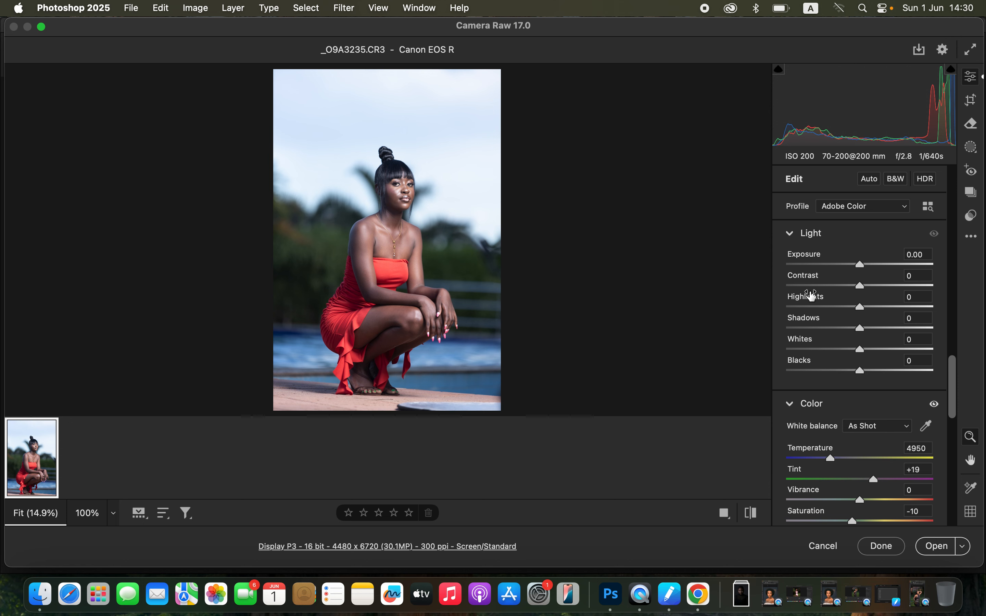
Set Highlights to -80, Whites to -69, Blacks to -25, Shadows to +49, Contrast to +18 and Exposure to +0.05.
{"action": "left_click", "coordinate": [815, 308]}
{"action": "left_click_drag", "start_coordinate": [816, 310], "coordinate": [804, 311]}
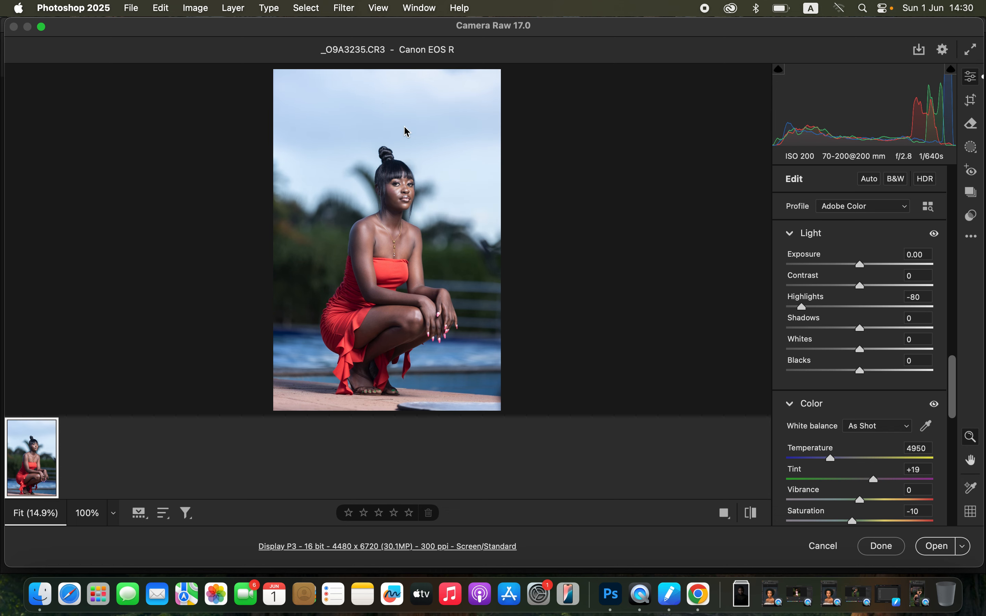
{"action": "left_click_drag", "start_coordinate": [823, 353], "coordinate": [810, 350]}
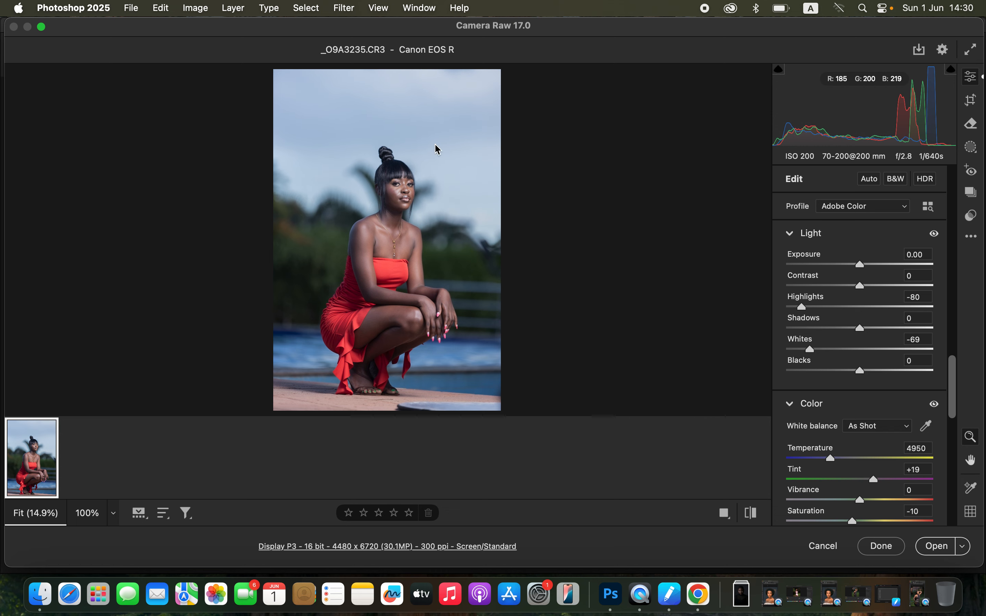
{"action": "left_click_drag", "start_coordinate": [856, 375], "coordinate": [844, 374]}
{"action": "left_click_drag", "start_coordinate": [861, 329], "coordinate": [888, 326]}
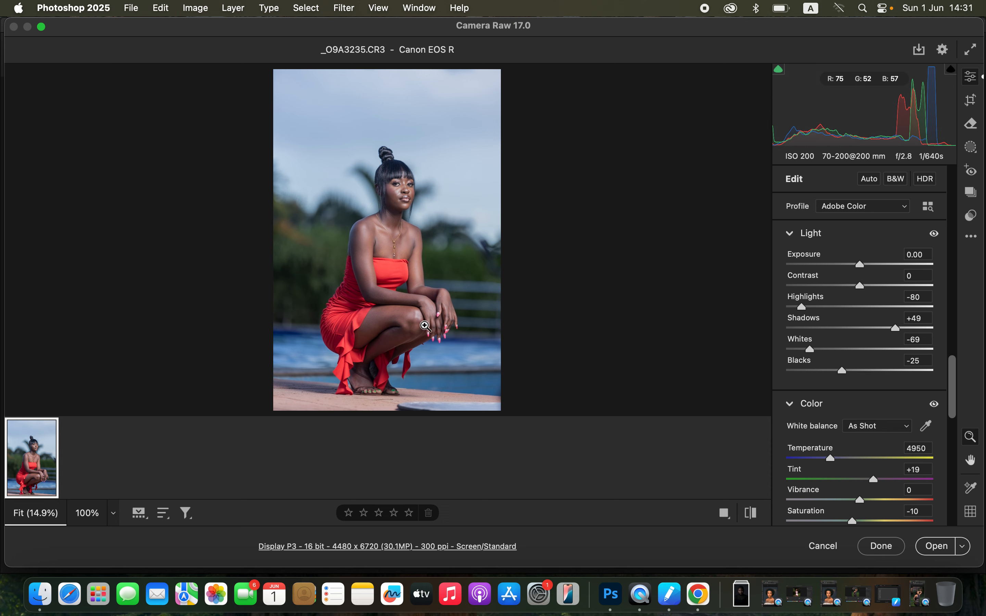
{"action": "left_click_drag", "start_coordinate": [863, 289], "coordinate": [873, 287]}
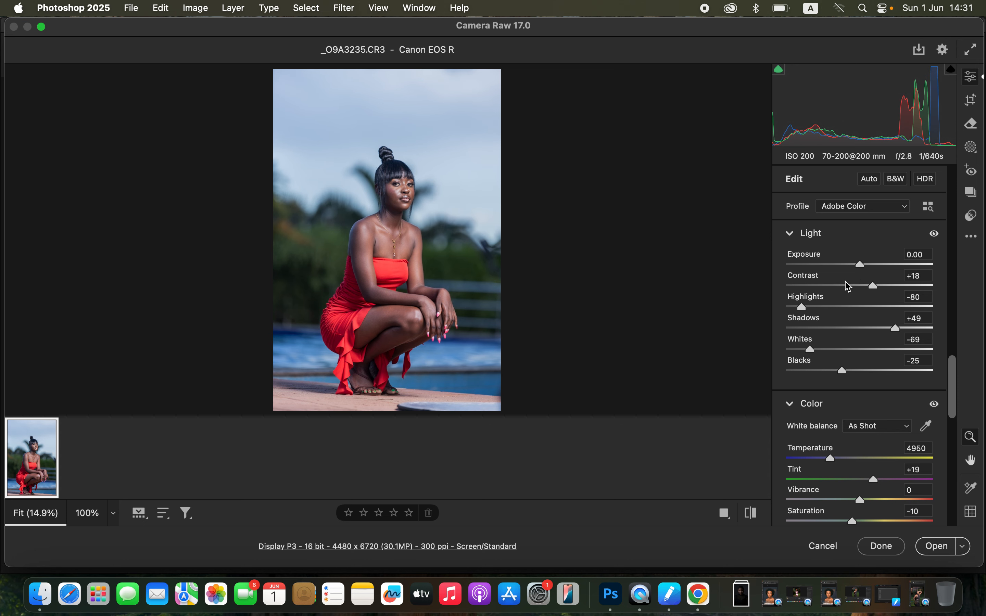
{"action": "left_click_drag", "start_coordinate": [864, 269], "coordinate": [865, 271]}
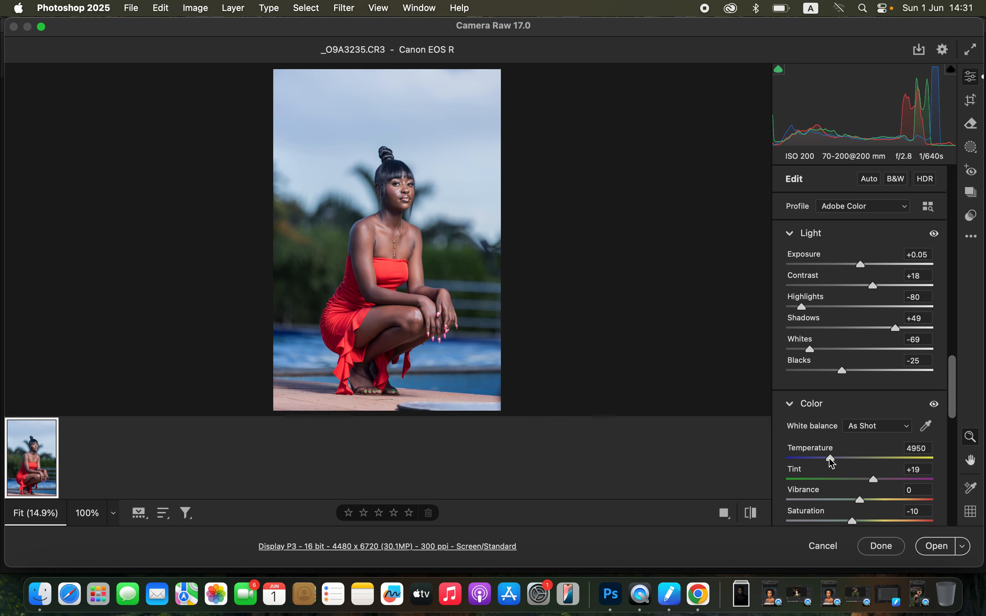
Warm the photo's white balance by setting Temperature to 5750.
{"action": "left_click_drag", "start_coordinate": [826, 461], "coordinate": [846, 465]}
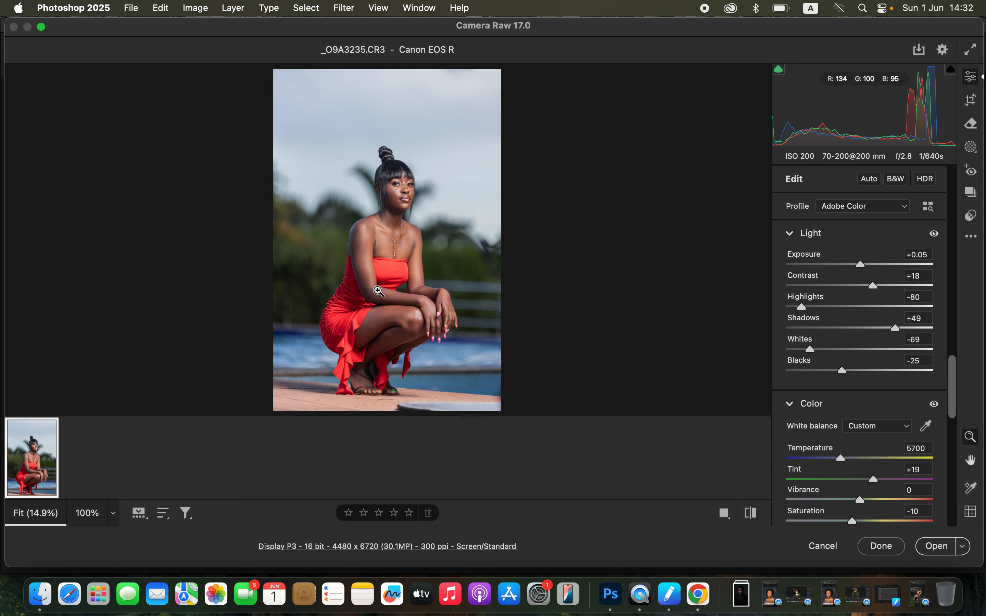
{"action": "left_click_drag", "start_coordinate": [842, 461], "coordinate": [847, 465]}
Try the Greens hue at +100 and -100 in the Color Mixer and reset it.
{"action": "left_click_drag", "start_coordinate": [953, 411], "coordinate": [957, 359]}
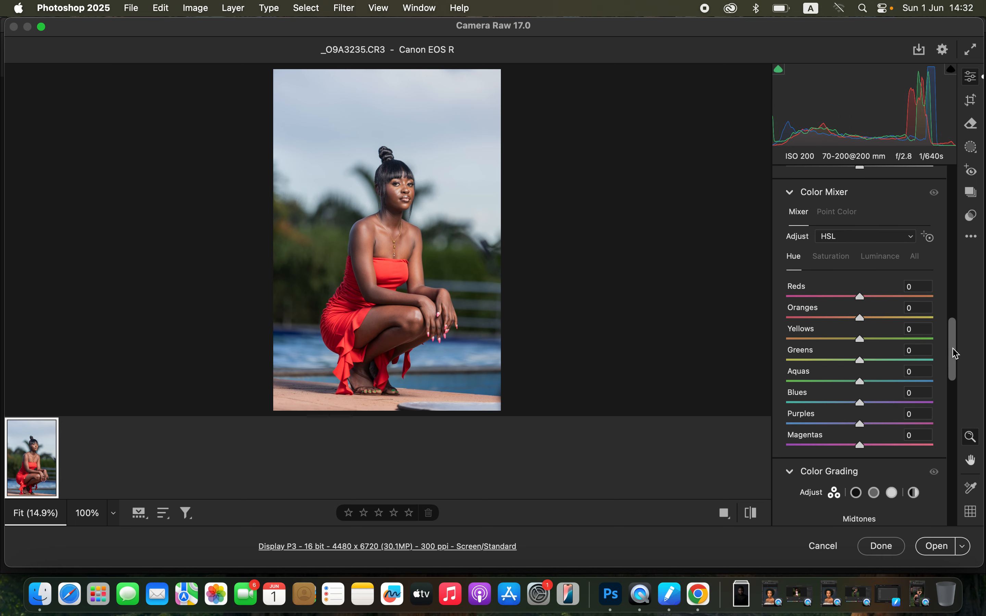
{"action": "left_click", "coordinate": [840, 259]}
{"action": "left_click", "coordinate": [887, 265]}
{"action": "left_click", "coordinate": [798, 261]}
{"action": "left_click_drag", "start_coordinate": [864, 362], "coordinate": [944, 370]}
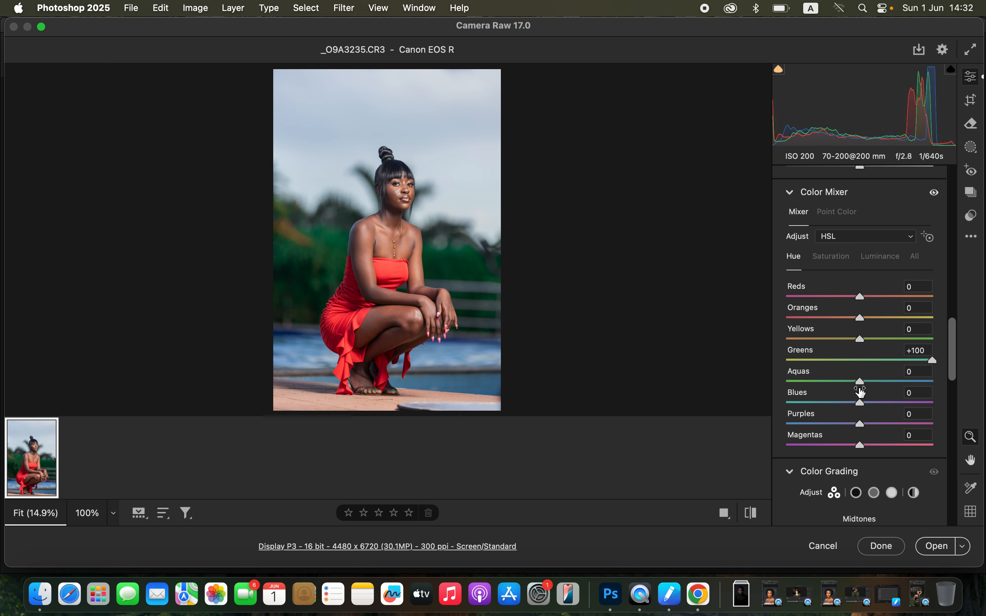
{"action": "left_click_drag", "start_coordinate": [933, 362], "coordinate": [781, 373]}
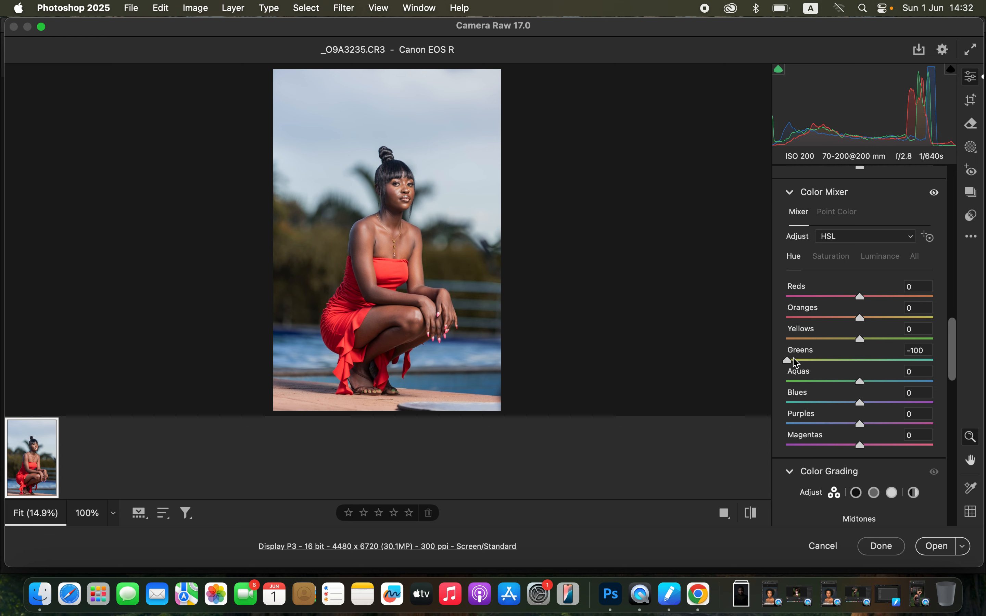
{"action": "double_click", "coordinate": [790, 360]}
Try the Blues saturation at -100 and a strongly lowered Blues luminance, resetting each one.
{"action": "left_click", "coordinate": [835, 257]}
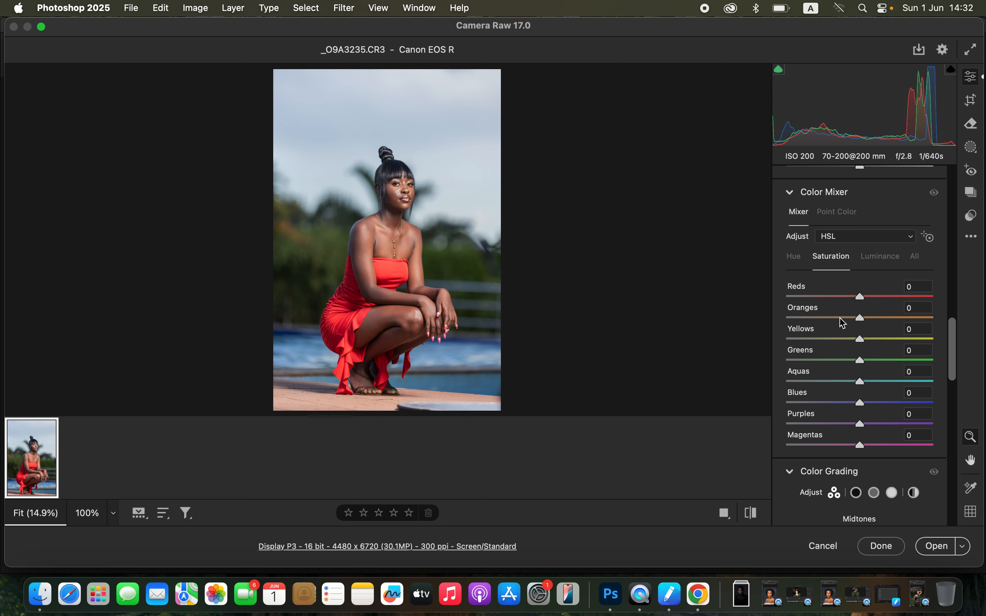
{"action": "left_click_drag", "start_coordinate": [880, 408], "coordinate": [766, 398]}
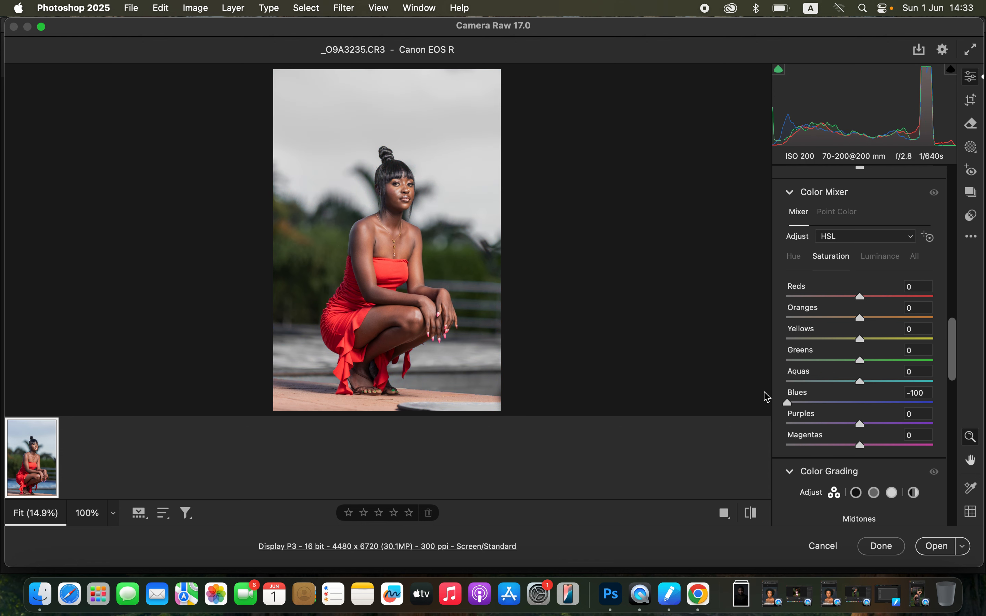
{"action": "double_click", "coordinate": [789, 403]}
{"action": "left_click", "coordinate": [889, 261]}
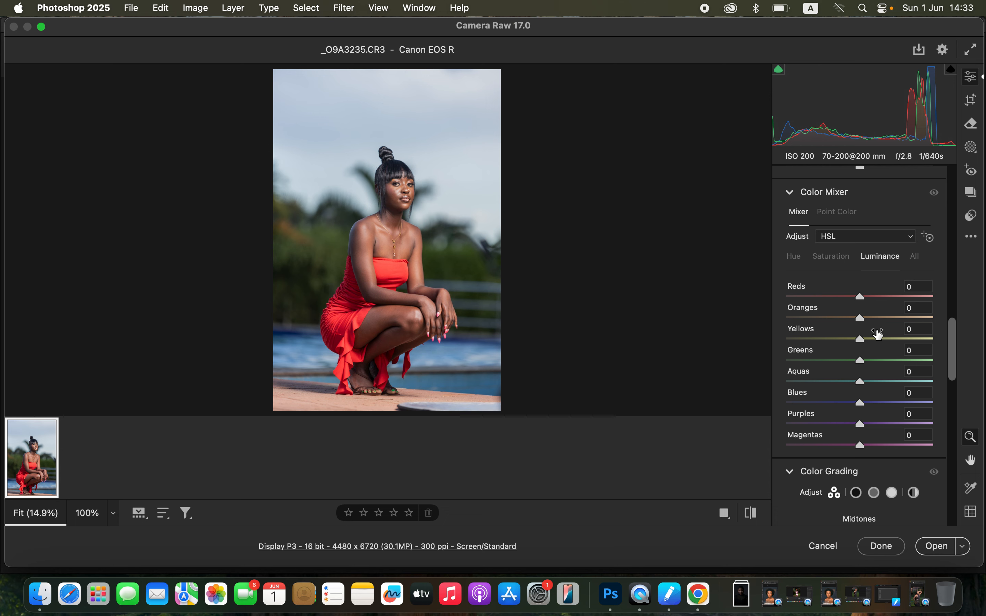
{"action": "left_click_drag", "start_coordinate": [885, 407], "coordinate": [791, 400]}
{"action": "double_click", "coordinate": [789, 402]}
Set the Color Mixer hues to Greens +32, Yellows +30 and Blues -8.
{"action": "left_click", "coordinate": [799, 260]}
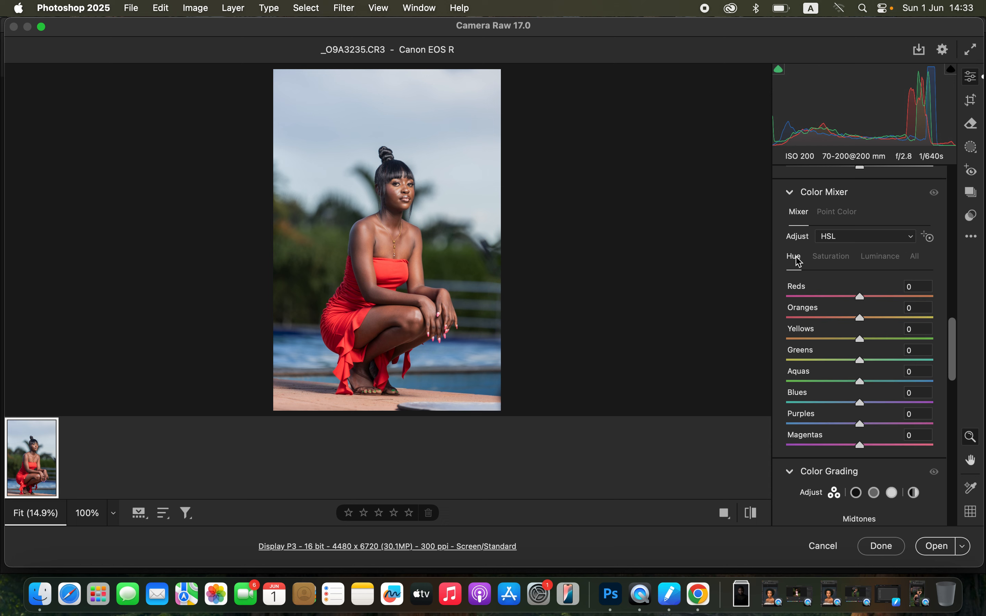
{"action": "mouse_move", "coordinate": [881, 360]}
{"action": "left_mouse_down"}
{"action": "mouse_move", "coordinate": [898, 366]}
{"action": "mouse_move", "coordinate": [865, 341]}
{"action": "mouse_move", "coordinate": [902, 345]}
{"action": "mouse_move", "coordinate": [864, 341]}
{"action": "mouse_move", "coordinate": [884, 343]}
{"action": "left_mouse_up"}
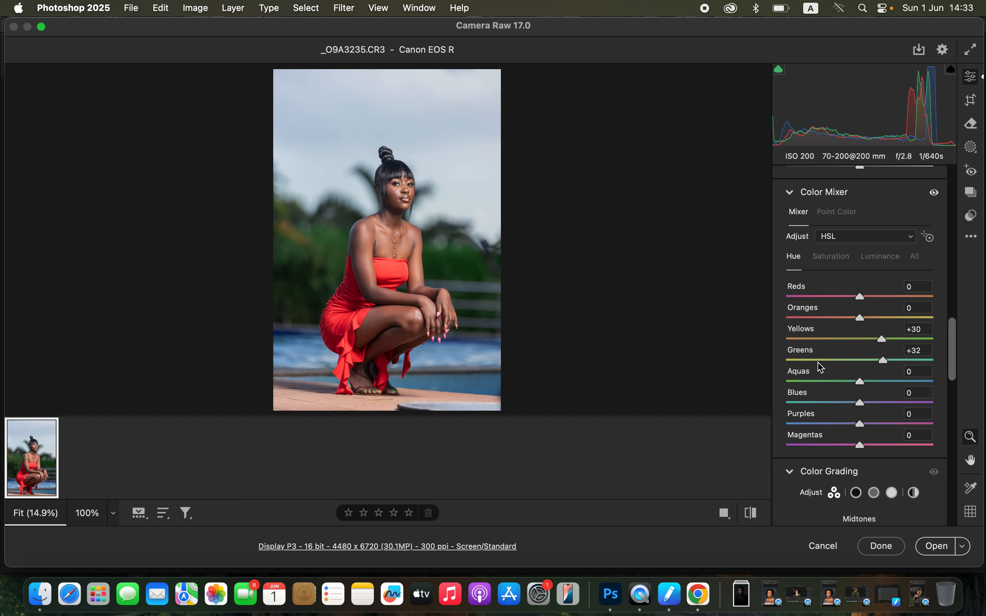
{"action": "left_click", "coordinate": [753, 514]}
{"action": "left_click_drag", "start_coordinate": [862, 405], "coordinate": [855, 400]}
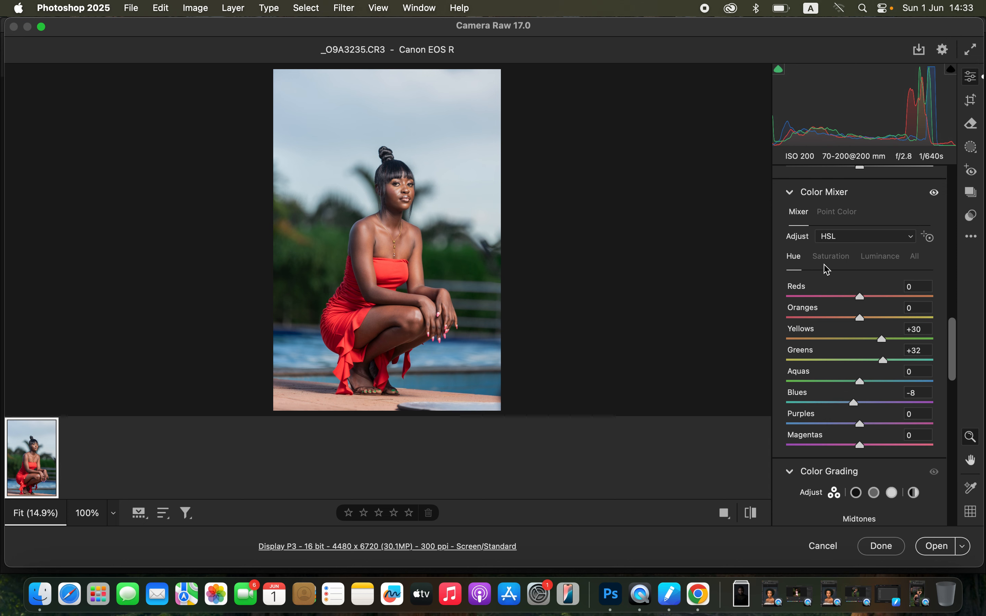
Set the Blues saturation to +14 and the Blues luminance to -20 in the Color Mixer.
{"action": "left_click", "coordinate": [832, 257]}
{"action": "left_click_drag", "start_coordinate": [861, 400], "coordinate": [874, 403]}
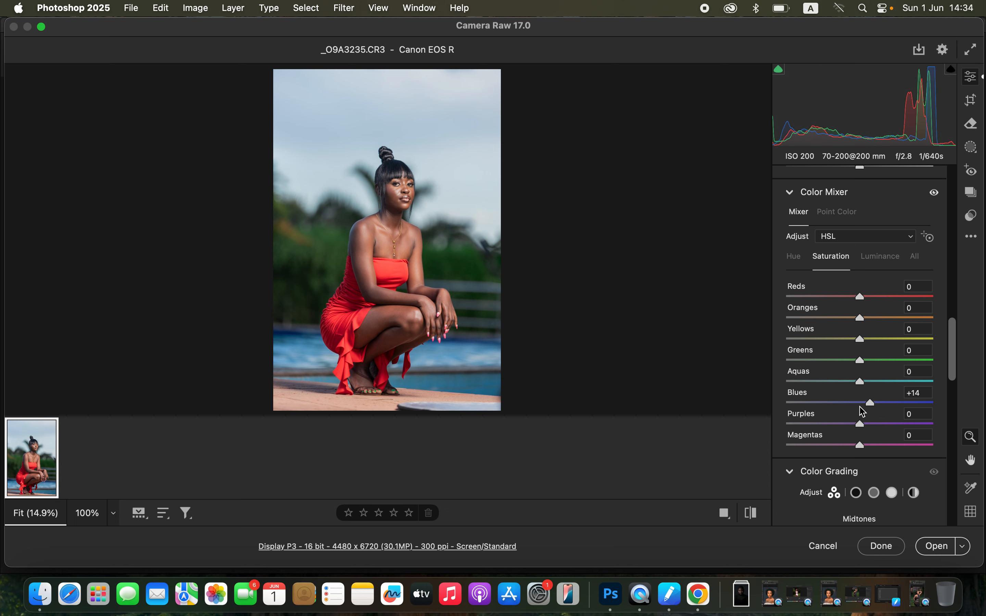
{"action": "left_click", "coordinate": [887, 263]}
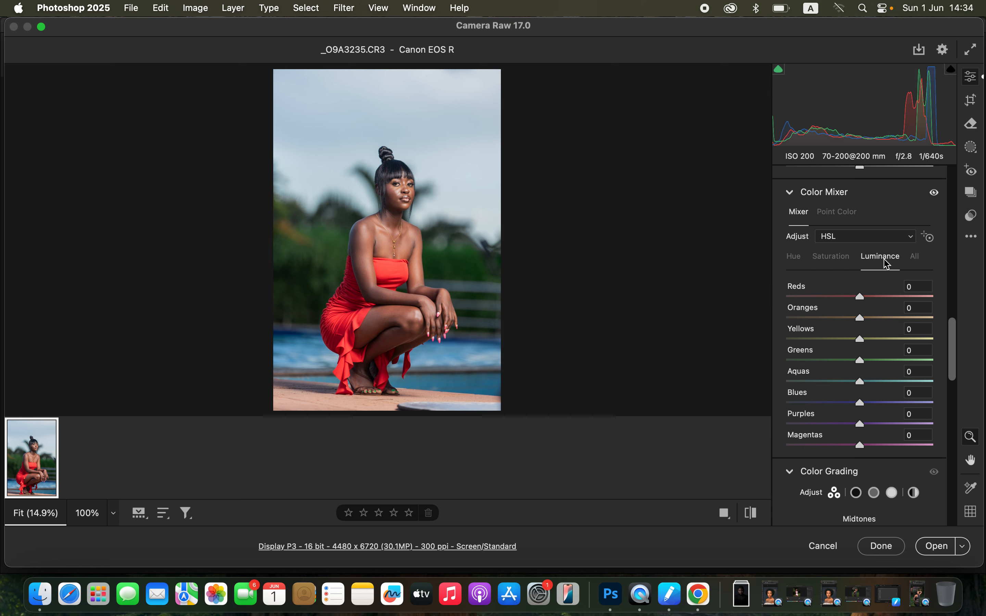
{"action": "mouse_move", "coordinate": [857, 407]}
{"action": "left_mouse_down"}
{"action": "mouse_move", "coordinate": [819, 403]}
{"action": "mouse_move", "coordinate": [847, 404]}
{"action": "left_mouse_up"}
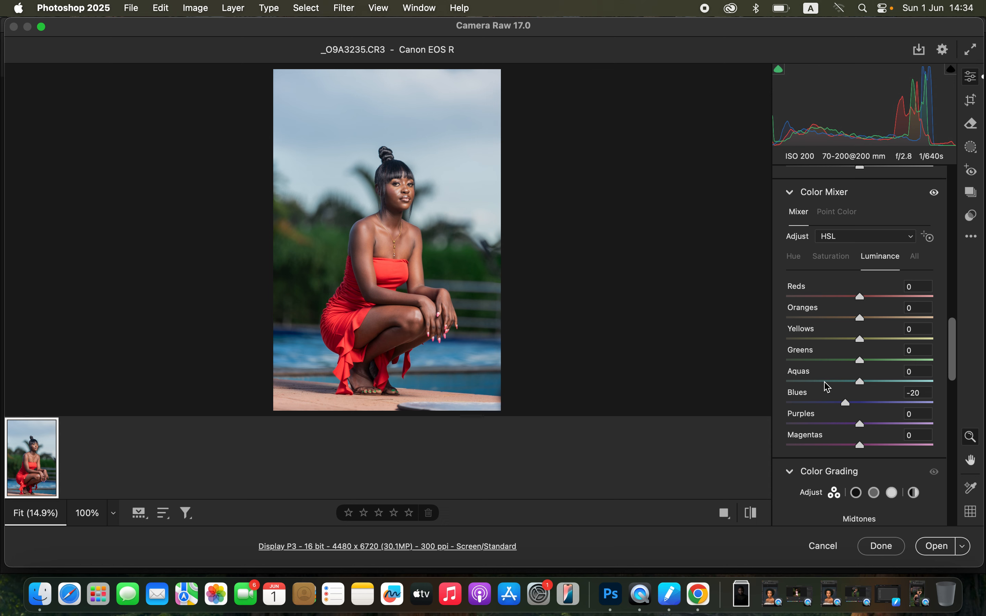
Set the Blue Primary saturation to +41 in Calibration and compare the photo with and without that adjustment.
{"action": "left_click_drag", "start_coordinate": [952, 353], "coordinate": [959, 509]}
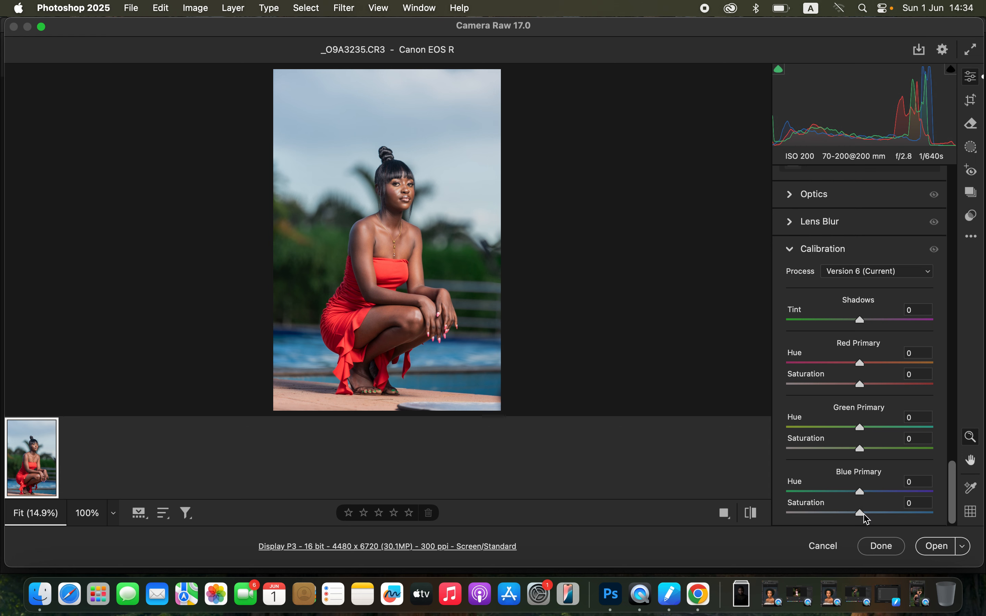
{"action": "left_click_drag", "start_coordinate": [867, 517], "coordinate": [890, 518]}
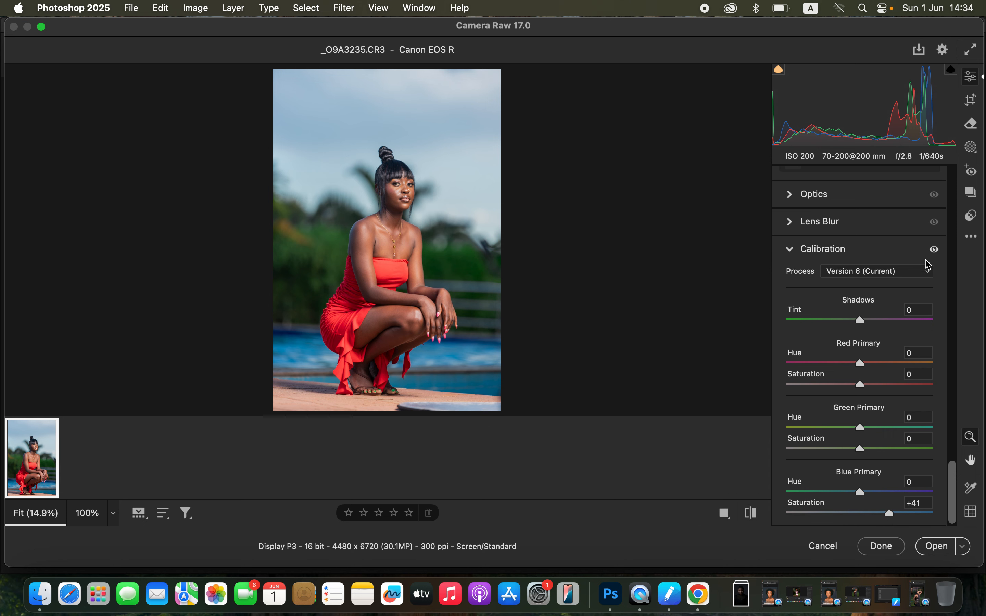
{"action": "left_click", "coordinate": [935, 250]}
{"action": "left_click", "coordinate": [935, 249]}
{"action": "left_click", "coordinate": [935, 250]}
{"action": "left_click", "coordinate": [935, 250]}
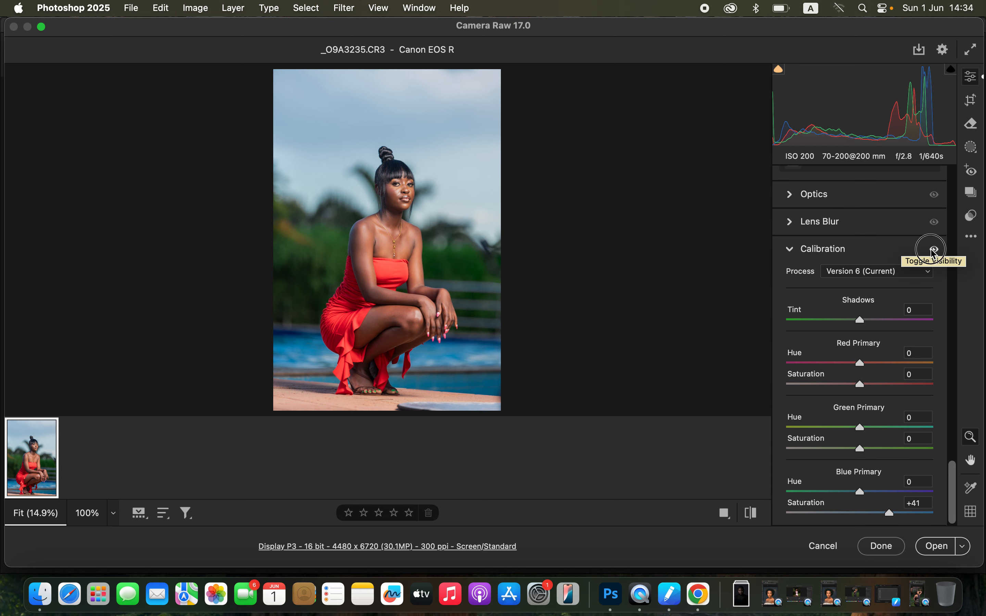
{"action": "left_click", "coordinate": [935, 250]}
{"action": "left_click", "coordinate": [935, 249]}
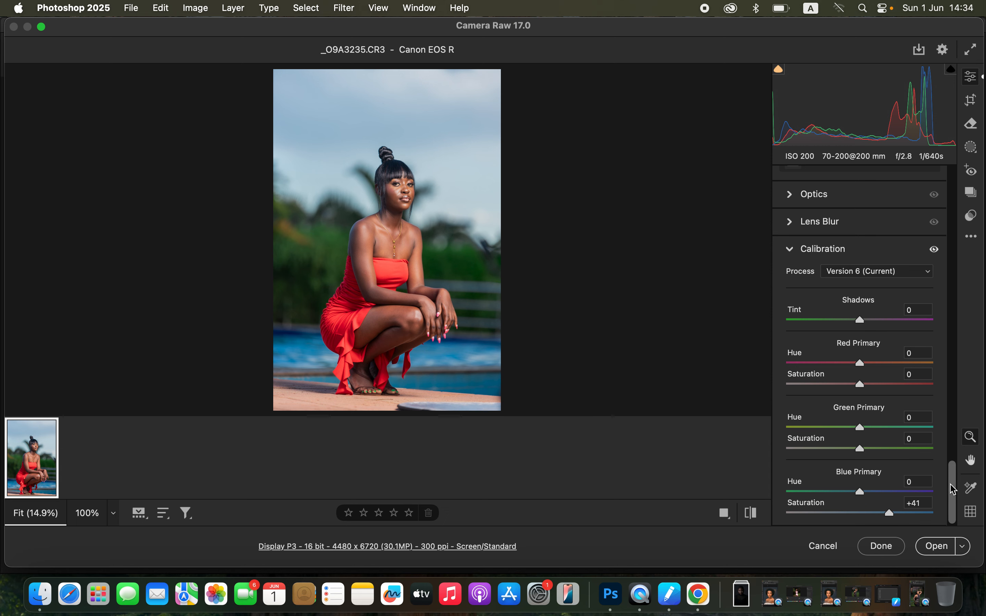
Set the overall color Saturation to -5 and compare the photo before and after the edits.
{"action": "left_click_drag", "start_coordinate": [956, 485], "coordinate": [955, 221]}
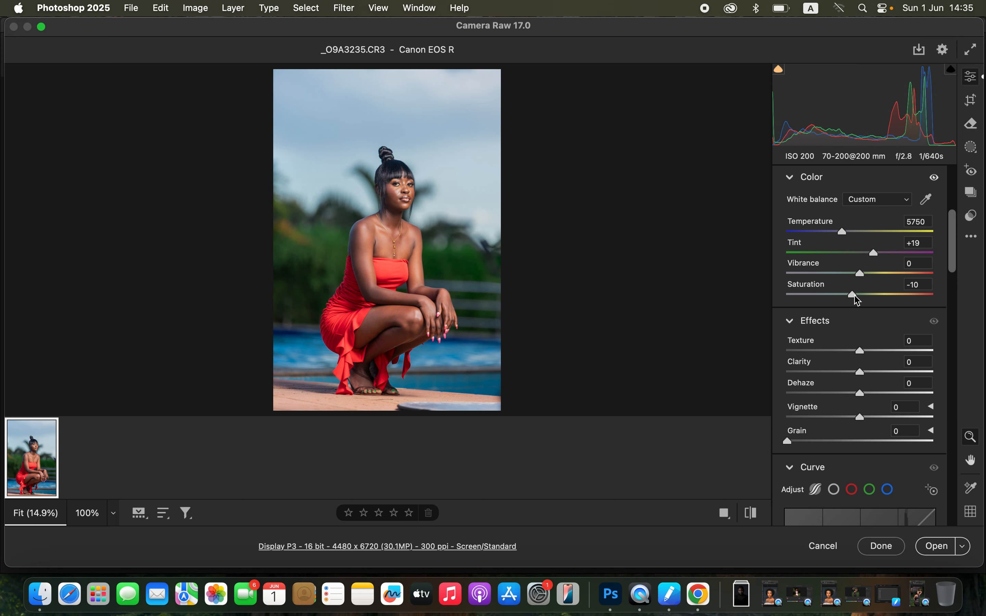
{"action": "mouse_move", "coordinate": [857, 301]}
{"action": "left_mouse_down"}
{"action": "mouse_move", "coordinate": [868, 297]}
{"action": "mouse_move", "coordinate": [859, 293]}
{"action": "left_mouse_up"}
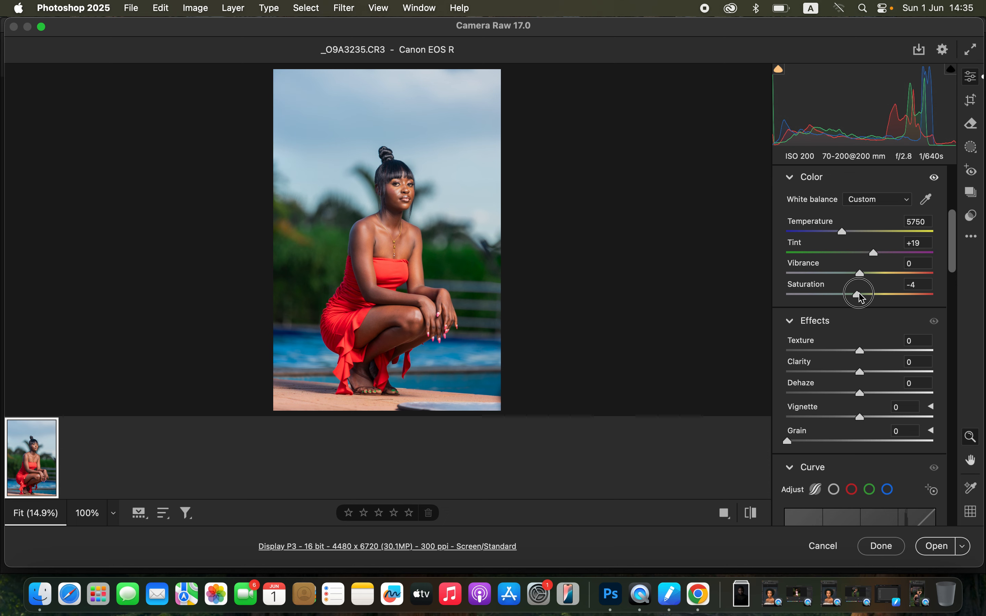
{"action": "left_click_drag", "start_coordinate": [861, 298], "coordinate": [860, 300]}
{"action": "left_click", "coordinate": [758, 515]}
{"action": "left_click", "coordinate": [758, 515]}
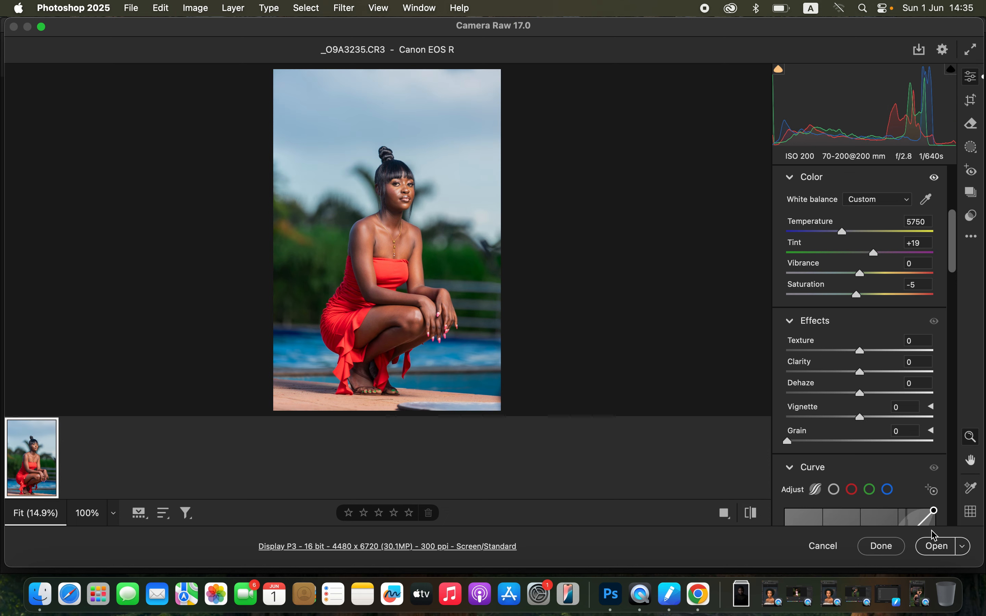
Open the adjusted raw photo as a Photoshop document and duplicate the Background layer.
{"action": "left_click", "coordinate": [937, 549]}
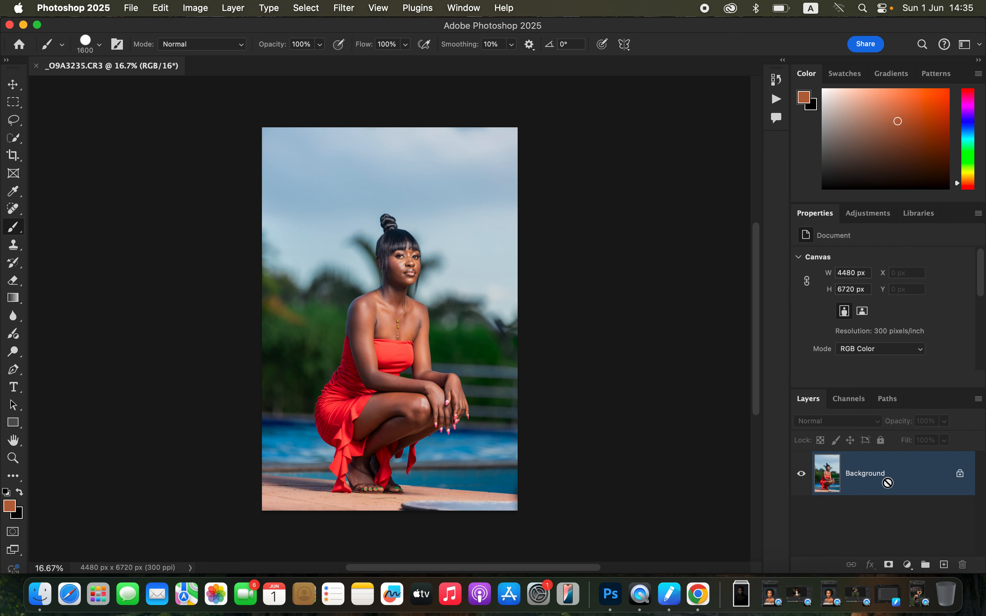
{"action": "key", "text": "super+j"}
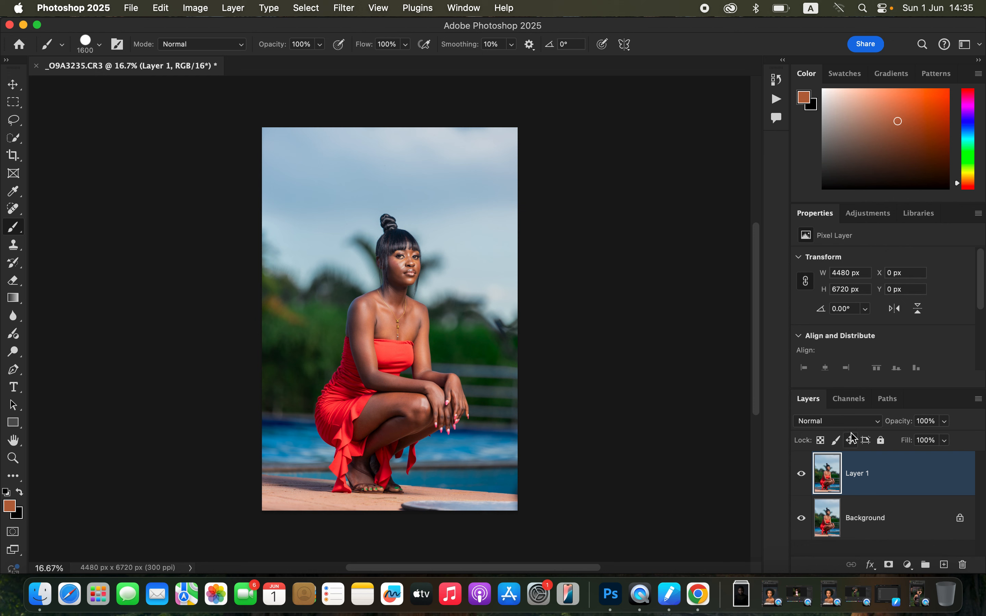
Add a new empty layer above the duplicate and set its blend mode to Color.
{"action": "left_click", "coordinate": [943, 566]}
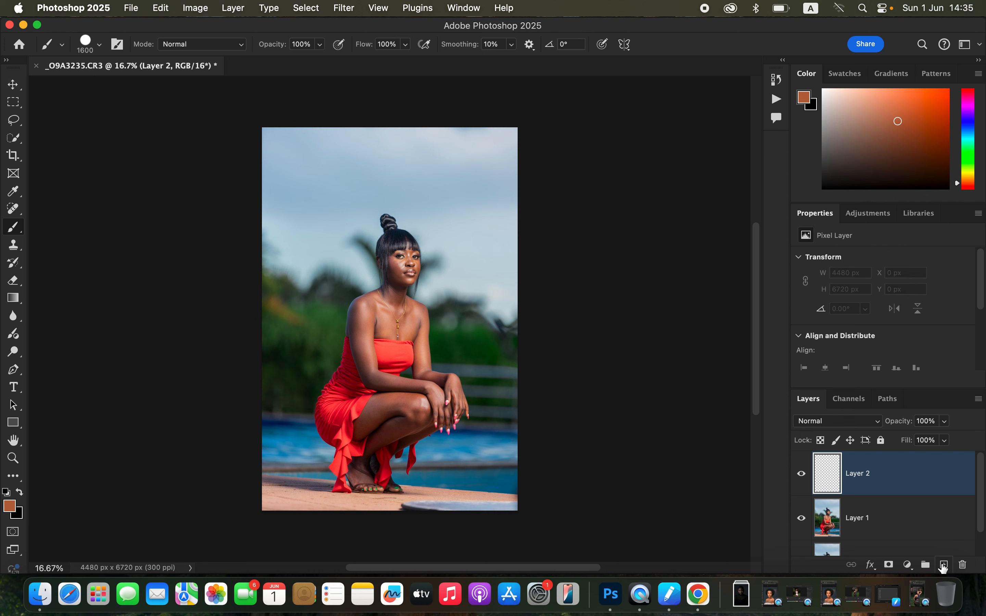
{"action": "left_click", "coordinate": [831, 423]}
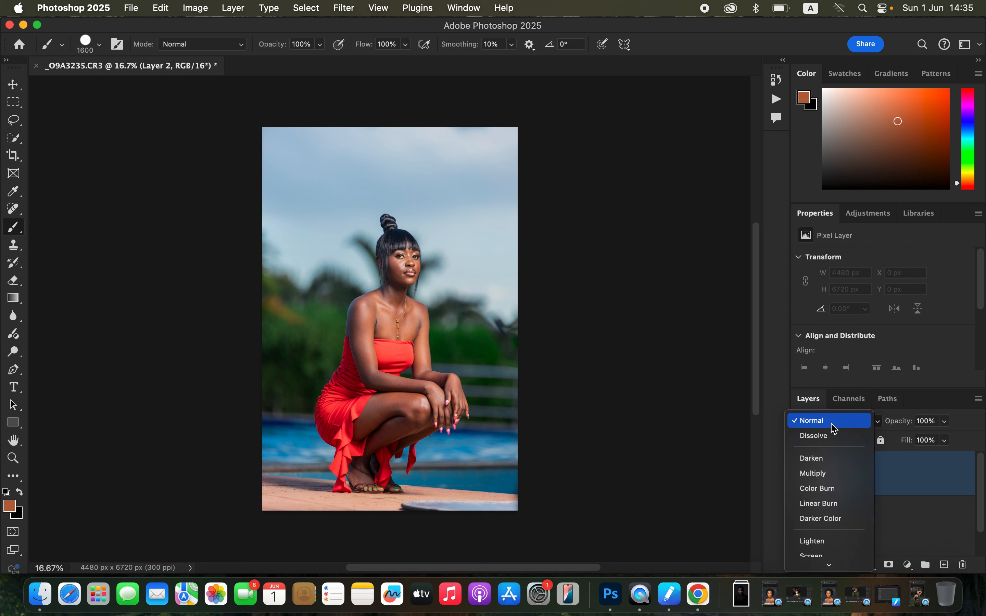
{"action": "mouse_move", "coordinate": [833, 567]}
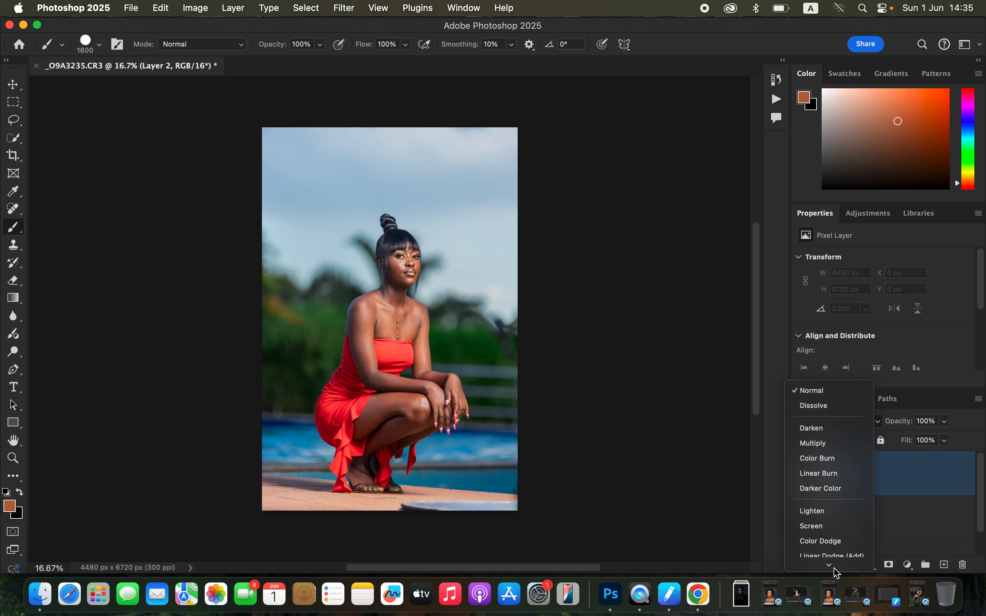
{"action": "left_click", "coordinate": [829, 547]}
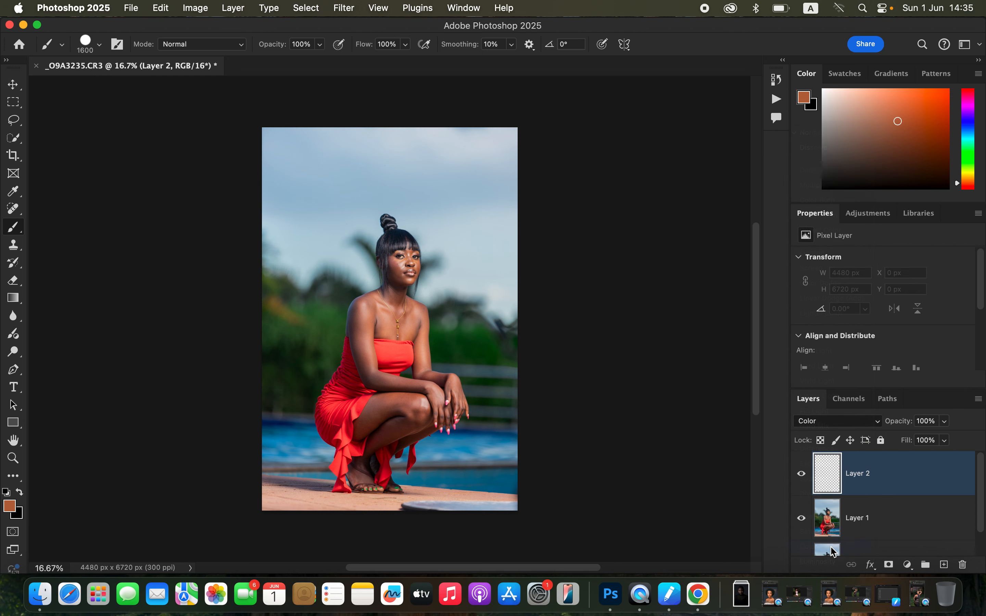
Select the woman in Layer 1 with the Subject selection and make the empty Layer 2 active.
{"action": "left_click", "coordinate": [877, 519]}
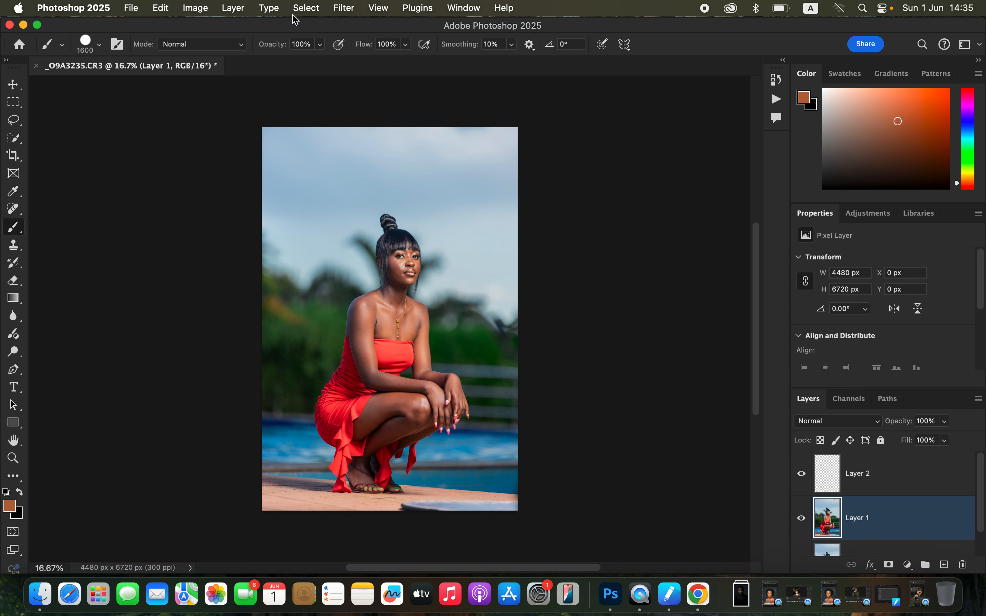
{"action": "left_click", "coordinate": [307, 8]}
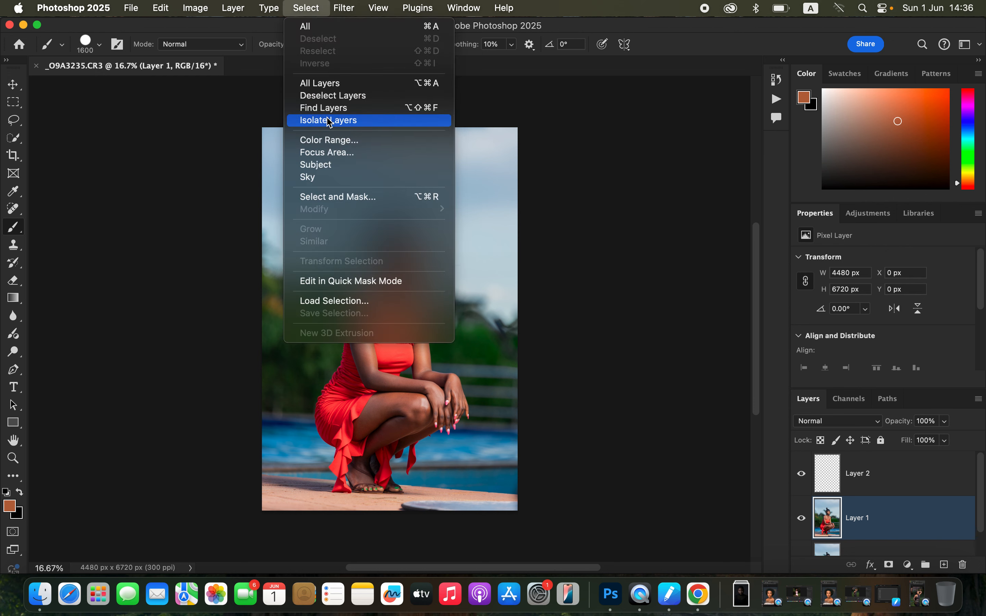
{"action": "left_click", "coordinate": [341, 165]}
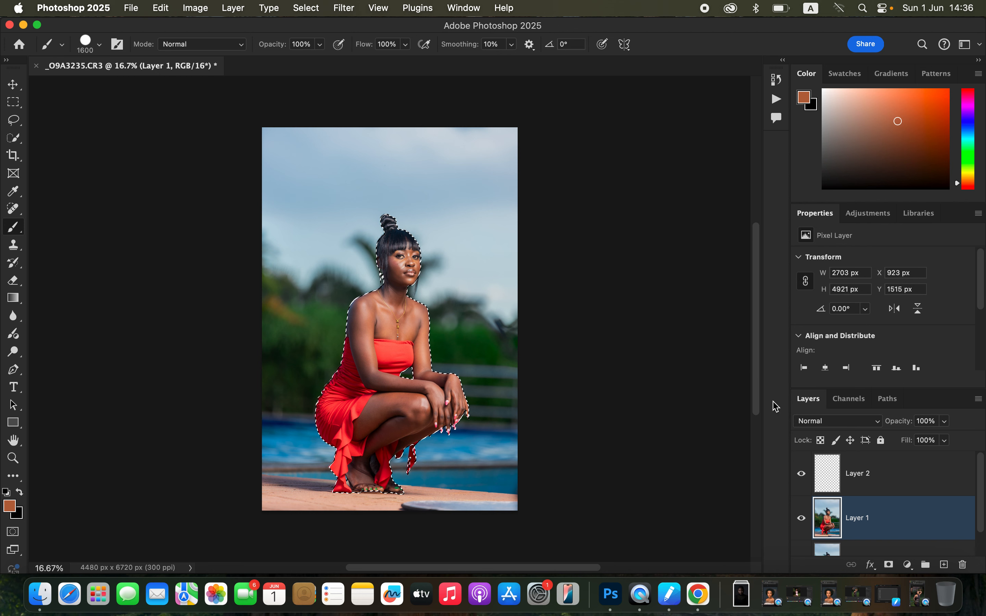
{"action": "left_click", "coordinate": [914, 476]}
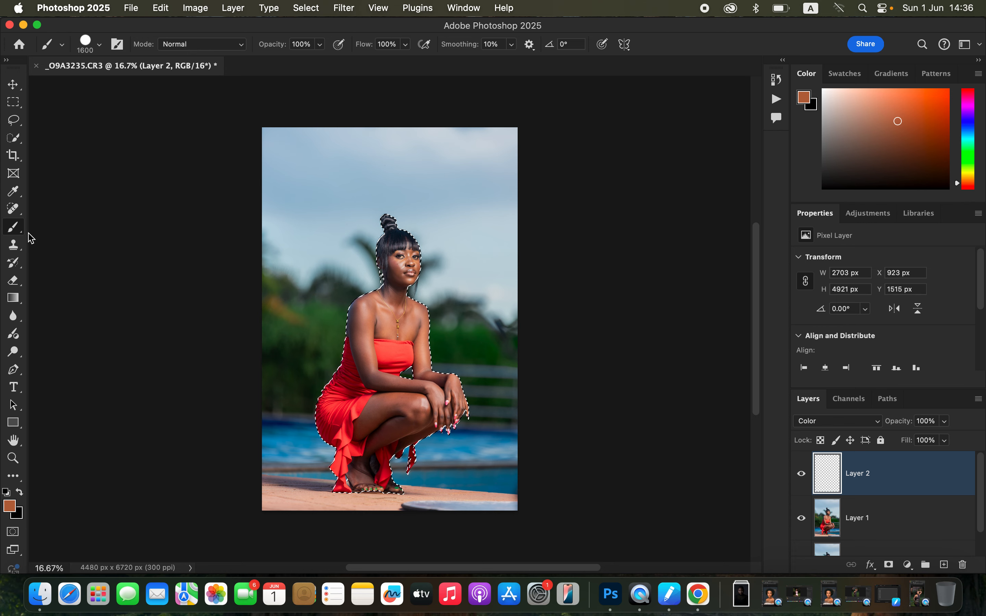
Choose the Brush tool with the Soft Round tip at 1600 px and 0% hardness.
{"action": "right_click", "coordinate": [16, 232]}
{"action": "left_click", "coordinate": [59, 228]}
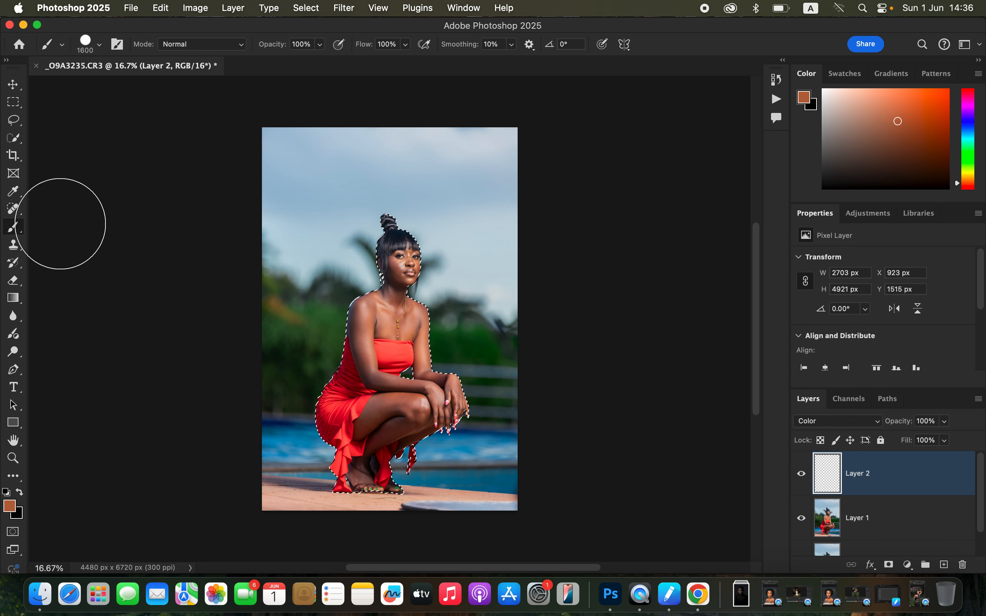
{"action": "left_click", "coordinate": [99, 44]}
{"action": "left_click", "coordinate": [95, 229]}
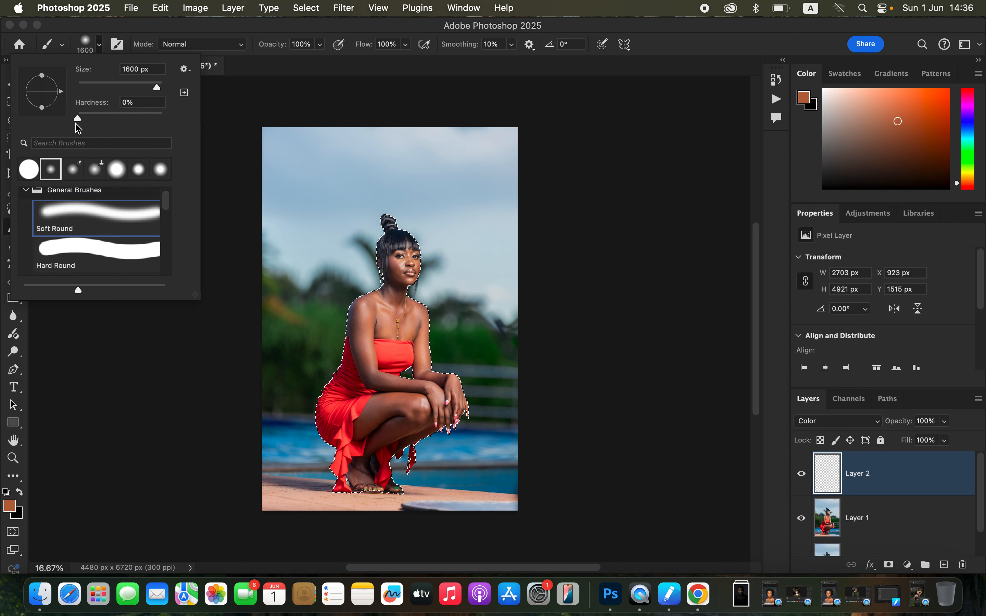
{"action": "left_click", "coordinate": [195, 30]}
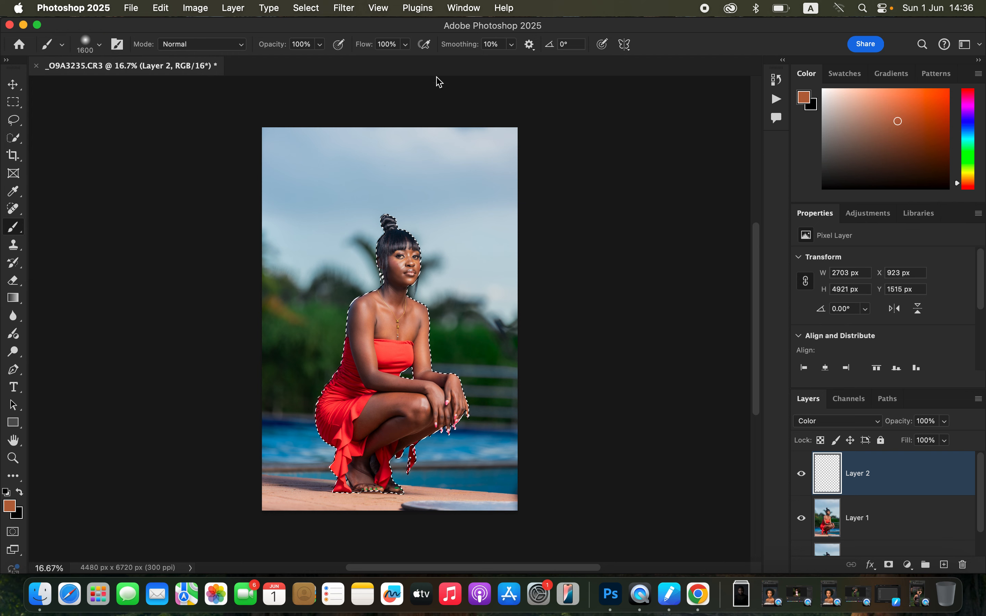
Sample a warm orange-brown skin tone from the brightly lit side of the woman's face as the brush color.
{"action": "key", "text": "super+equal"}
{"action": "key", "text": "super+equal"}
{"action": "key", "text": "super+equal"}
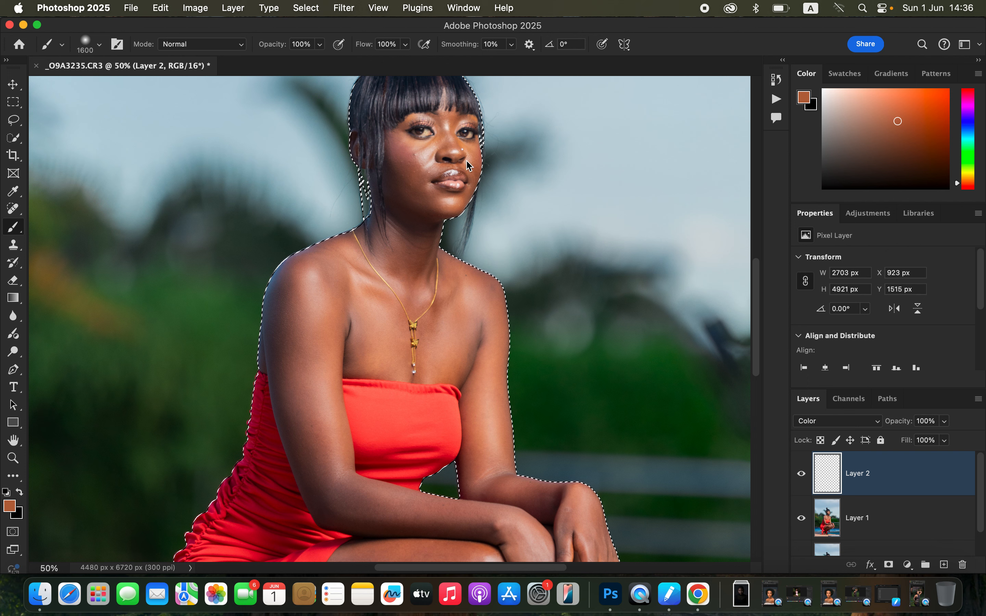
{"action": "left_click", "coordinate": [472, 152], "text": "alt"}
{"action": "left_click", "coordinate": [471, 153], "text": "alt"}
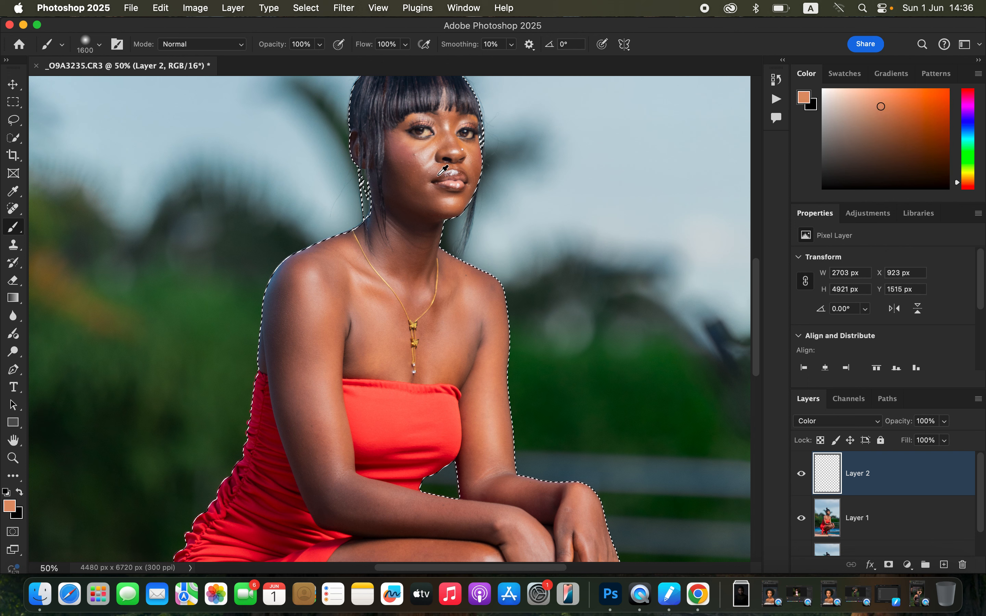
{"action": "left_click", "coordinate": [441, 200], "text": "alt"}
{"action": "left_click", "coordinate": [442, 200], "text": "alt"}
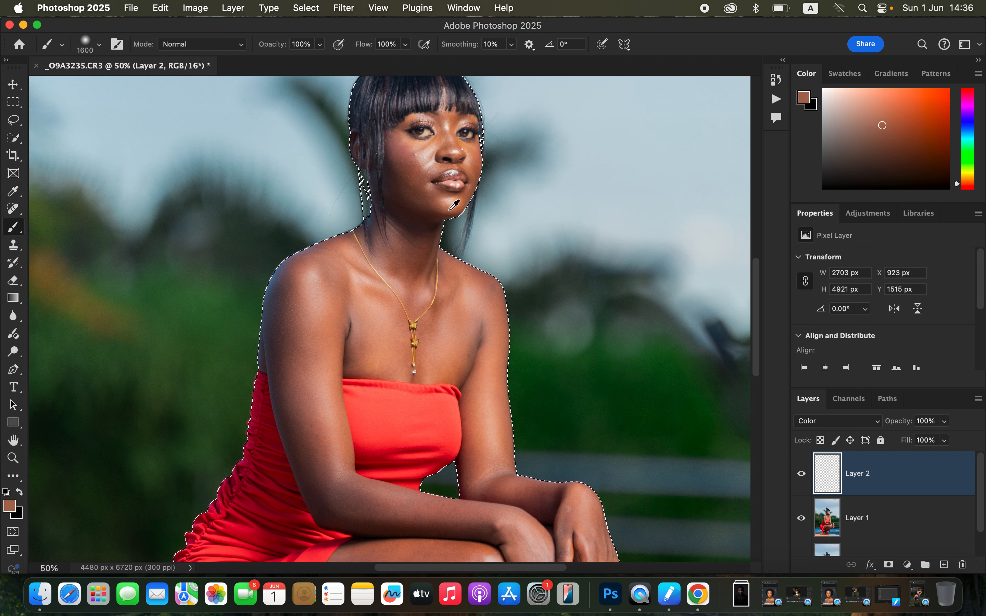
{"action": "left_click", "coordinate": [435, 141], "text": "alt"}
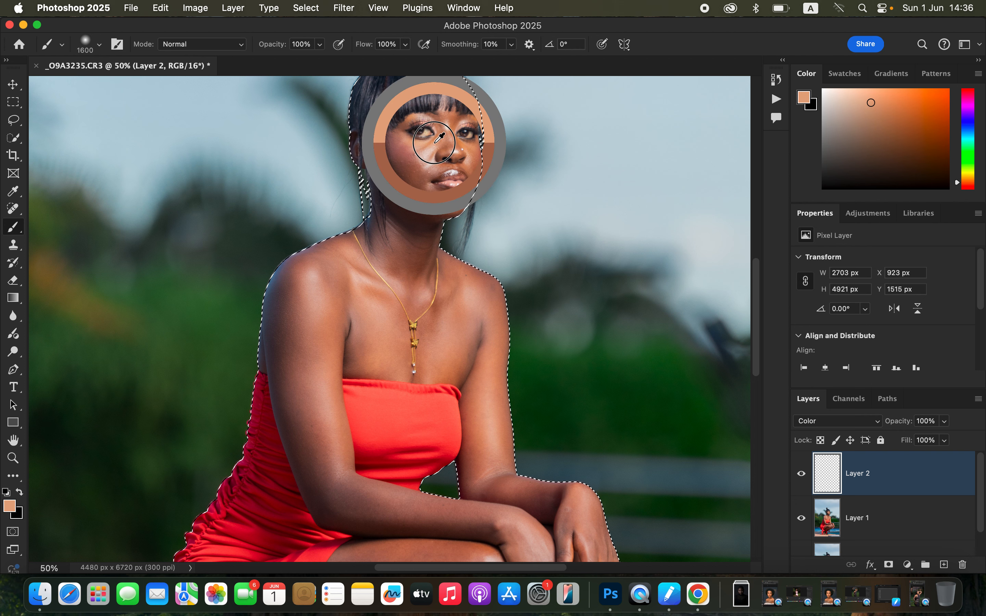
{"action": "left_click", "coordinate": [469, 147], "text": "alt"}
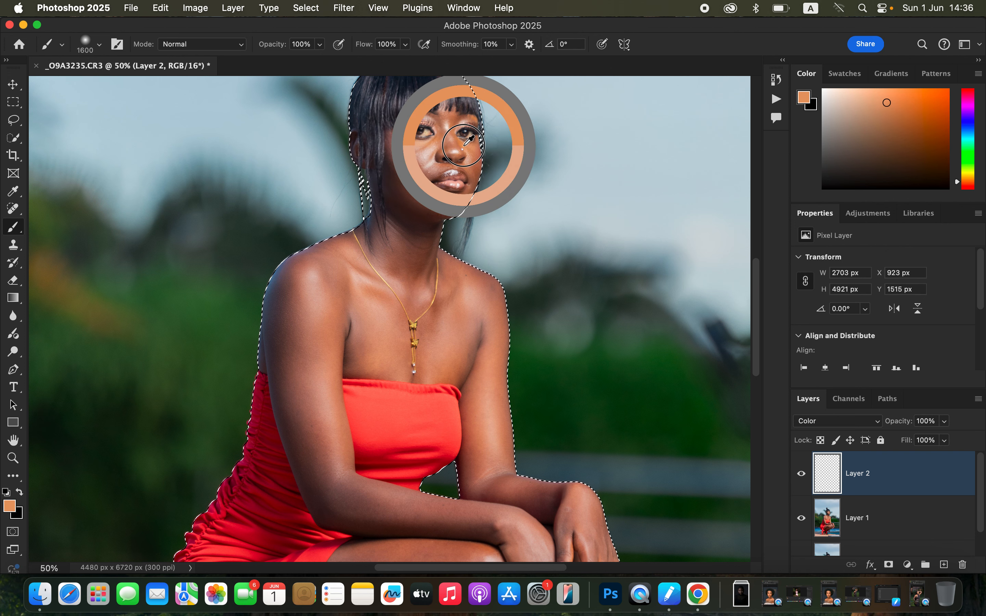
{"action": "left_click", "coordinate": [478, 155], "text": "alt"}
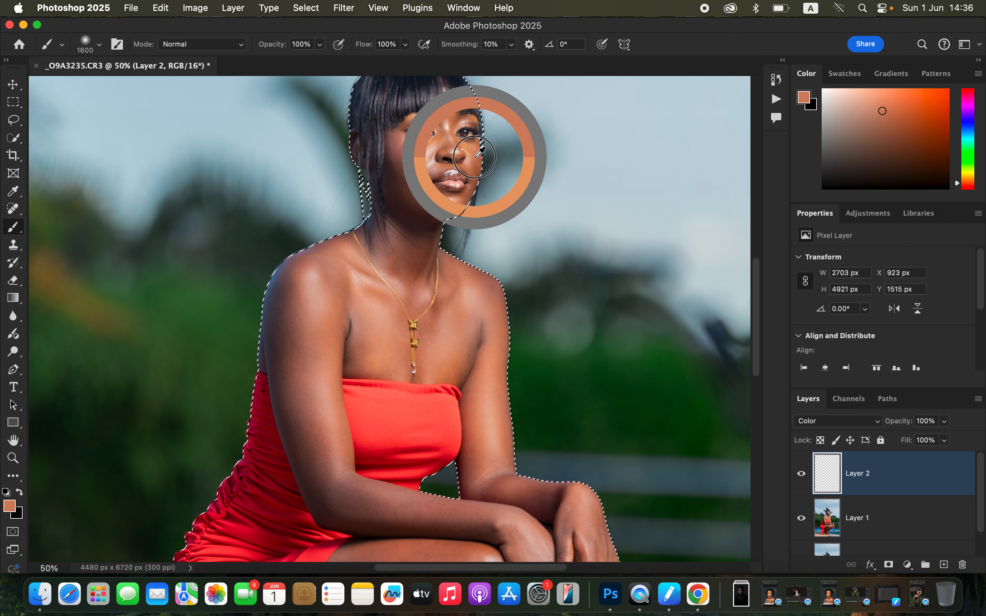
{"action": "left_click", "coordinate": [482, 151], "text": "alt"}
{"action": "left_click_drag", "start_coordinate": [476, 156], "coordinate": [476, 154]}
{"action": "left_click", "coordinate": [472, 138], "text": "alt"}
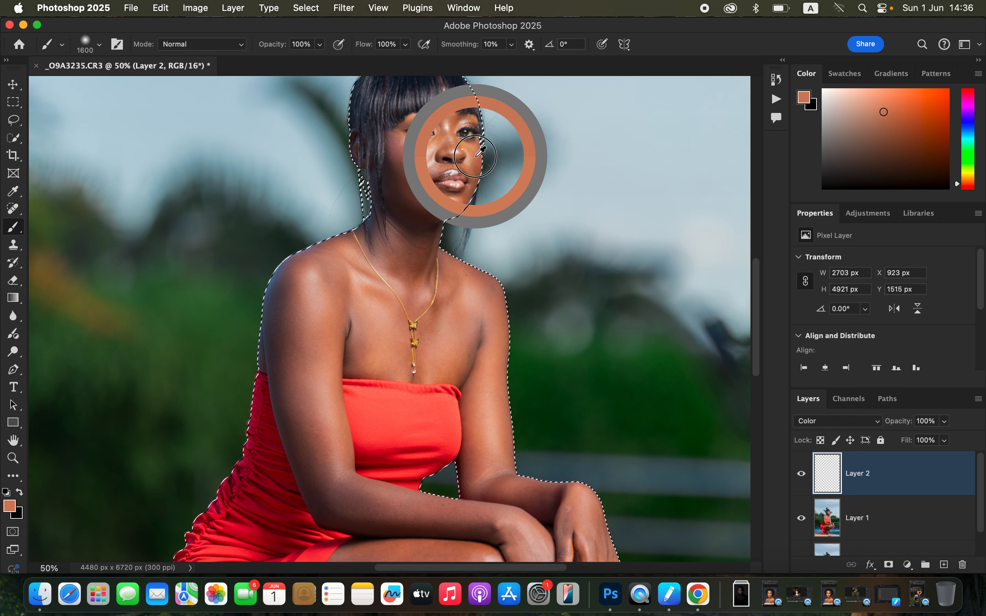
Reduce the brush size and paint the sampled skin tone over the face and neck on Layer 2.
{"action": "key", "text": "bracketleft"}
{"action": "key", "text": "bracketleft"}
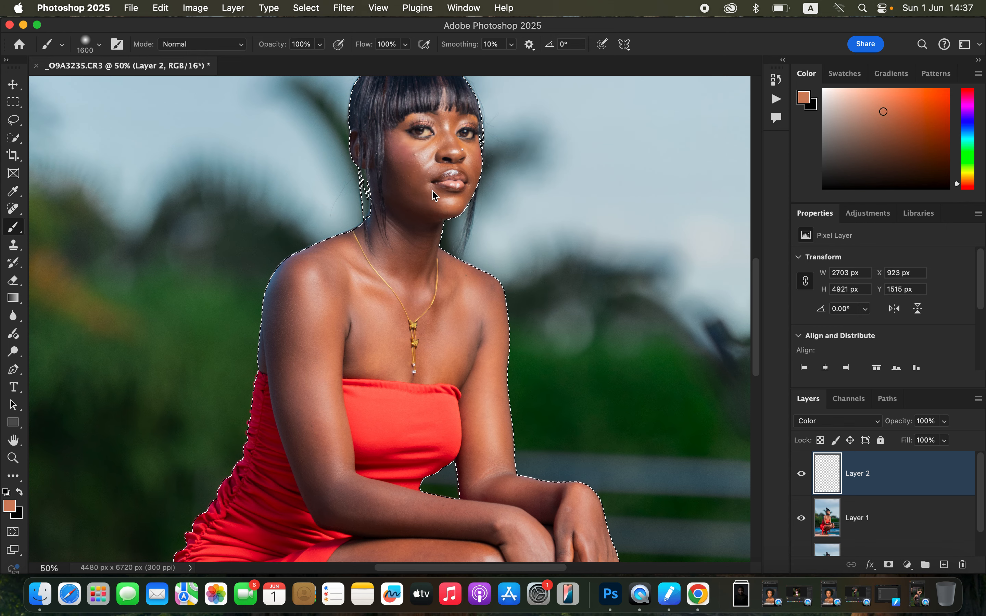
{"action": "key", "text": "bracketleft"}
{"action": "key", "text": "bracketleft"}
{"action": "key", "text": "bracketleft"}
{"action": "key", "text": "bracketleft"}
{"action": "key", "text": "bracketleft"}
{"action": "key", "text": "bracketleft"}
{"action": "key", "text": "bracketleft"}
{"action": "key", "text": "bracketleft"}
{"action": "key", "text": "bracketleft"}
{"action": "key", "text": "bracketleft"}
{"action": "key", "text": "bracketleft"}
{"action": "key", "text": "bracketleft"}
{"action": "key", "text": "bracketleft"}
{"action": "key", "text": "bracketleft"}
{"action": "mouse_move", "coordinate": [405, 167]}
{"action": "left_mouse_down"}
{"action": "mouse_move", "coordinate": [395, 137]}
{"action": "mouse_move", "coordinate": [426, 161]}
{"action": "mouse_move", "coordinate": [445, 124]}
{"action": "mouse_move", "coordinate": [459, 156]}
{"action": "mouse_move", "coordinate": [478, 158]}
{"action": "mouse_move", "coordinate": [435, 140]}
{"action": "mouse_move", "coordinate": [399, 148]}
{"action": "mouse_move", "coordinate": [394, 206]}
{"action": "mouse_move", "coordinate": [399, 231]}
{"action": "mouse_move", "coordinate": [424, 250]}
{"action": "mouse_move", "coordinate": [432, 203]}
{"action": "mouse_move", "coordinate": [439, 212]}
{"action": "mouse_move", "coordinate": [463, 193]}
{"action": "mouse_move", "coordinate": [442, 197]}
{"action": "mouse_move", "coordinate": [417, 175]}
{"action": "mouse_move", "coordinate": [476, 157]}
{"action": "mouse_move", "coordinate": [441, 153]}
{"action": "mouse_move", "coordinate": [445, 133]}
{"action": "mouse_move", "coordinate": [439, 157]}
{"action": "mouse_move", "coordinate": [411, 158]}
{"action": "mouse_move", "coordinate": [396, 278]}
{"action": "mouse_move", "coordinate": [413, 279]}
{"action": "mouse_move", "coordinate": [419, 265]}
{"action": "mouse_move", "coordinate": [433, 311]}
{"action": "mouse_move", "coordinate": [463, 346]}
{"action": "mouse_move", "coordinate": [477, 301]}
{"action": "mouse_move", "coordinate": [476, 375]}
{"action": "mouse_move", "coordinate": [492, 286]}
{"action": "mouse_move", "coordinate": [443, 270]}
{"action": "mouse_move", "coordinate": [431, 284]}
{"action": "mouse_move", "coordinate": [371, 299]}
{"action": "mouse_move", "coordinate": [321, 289]}
{"action": "mouse_move", "coordinate": [324, 263]}
{"action": "left_mouse_up"}
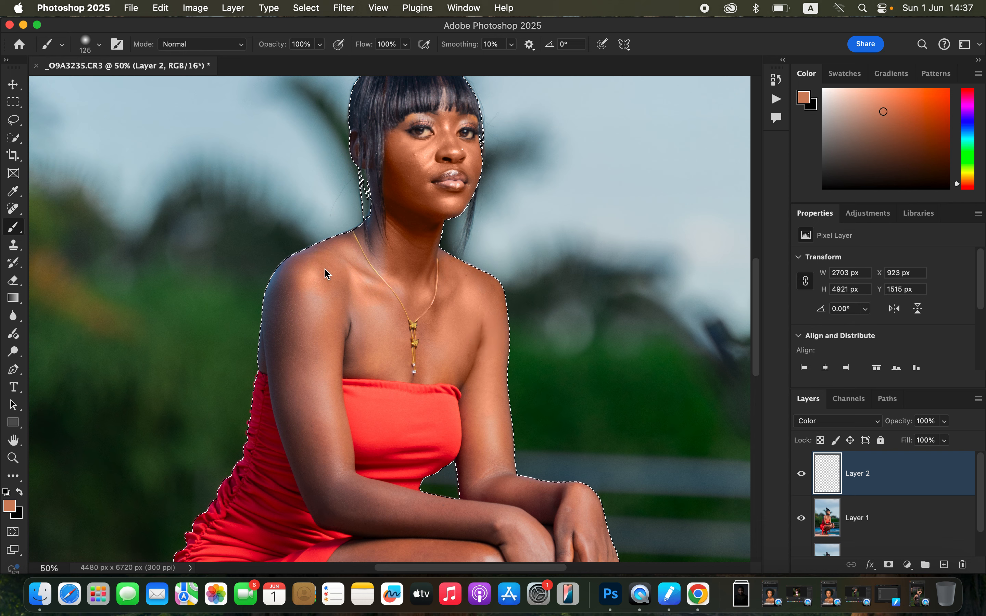
Paint the sampled tone over the shoulders, upper chest and upper arm, varying the brush size between 700 and 200 px.
{"action": "key", "text": "]"}
{"action": "key", "text": "bracketright"}
{"action": "key", "text": "bracketright"}
{"action": "key", "text": "bracketright"}
{"action": "key", "text": "bracketright"}
{"action": "key", "text": "bracketright"}
{"action": "key", "text": "bracketright"}
{"action": "key", "text": "bracketright"}
{"action": "key", "text": "bracketright"}
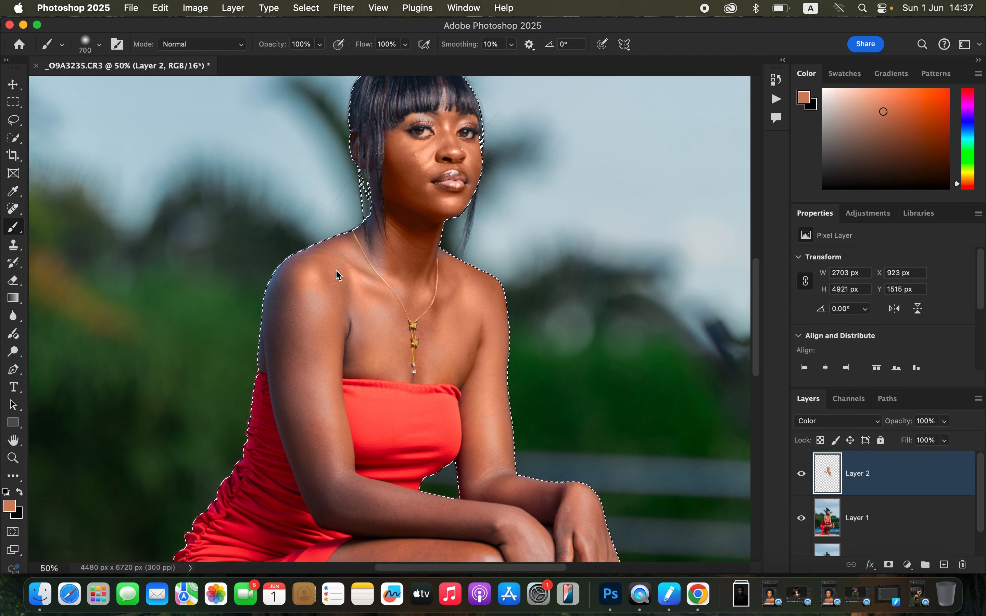
{"action": "left_click_drag", "start_coordinate": [336, 274], "coordinate": [322, 289]}
{"action": "key", "text": "bracketleft"}
{"action": "key", "text": "bracketleft"}
{"action": "key", "text": "bracketleft"}
{"action": "key", "text": "bracketleft"}
{"action": "key", "text": "bracketleft"}
{"action": "key", "text": "bracketleft"}
{"action": "key", "text": "bracketleft"}
{"action": "key", "text": "bracketleft"}
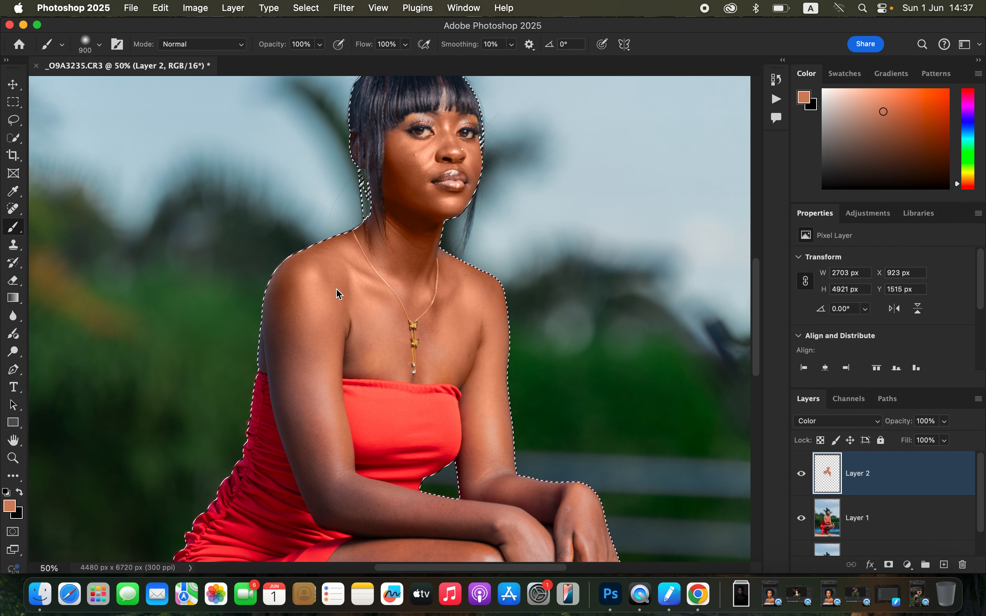
{"action": "left_click", "coordinate": [279, 325]}
{"action": "left_click_drag", "start_coordinate": [271, 331], "coordinate": [278, 303]}
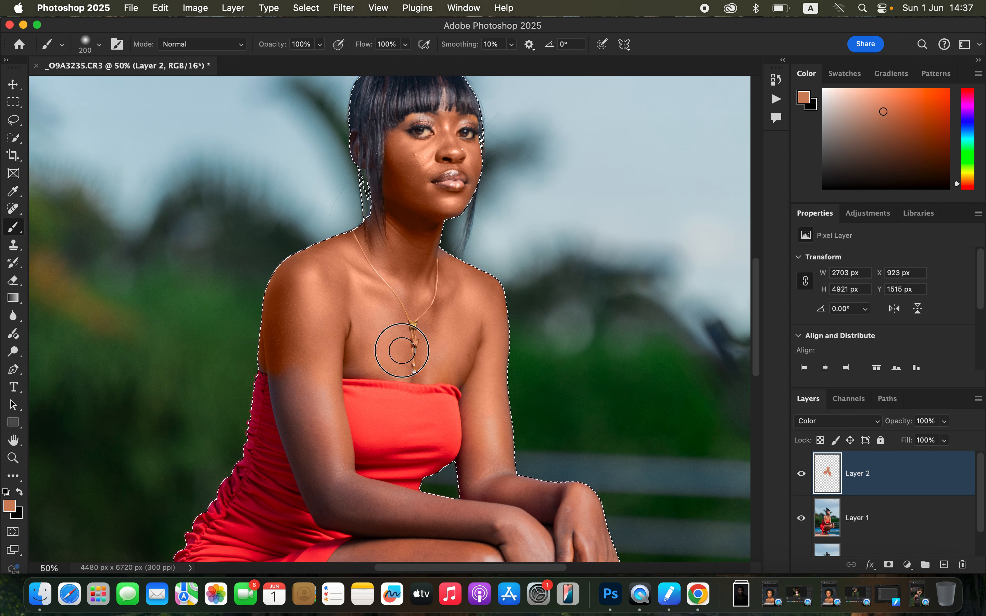
Paint the skin tone over the arms, hands, thighs and knees with the 200 px brush.
{"action": "mouse_move", "coordinate": [429, 244]}
{"action": "left_mouse_down"}
{"action": "mouse_move", "coordinate": [499, 379]}
{"action": "mouse_move", "coordinate": [490, 362]}
{"action": "mouse_move", "coordinate": [478, 487]}
{"action": "mouse_move", "coordinate": [492, 494]}
{"action": "mouse_move", "coordinate": [525, 483]}
{"action": "mouse_move", "coordinate": [558, 496]}
{"action": "mouse_move", "coordinate": [500, 520]}
{"action": "mouse_move", "coordinate": [392, 515]}
{"action": "mouse_move", "coordinate": [379, 504]}
{"action": "mouse_move", "coordinate": [469, 514]}
{"action": "mouse_move", "coordinate": [316, 463]}
{"action": "mouse_move", "coordinate": [308, 428]}
{"action": "mouse_move", "coordinate": [322, 402]}
{"action": "mouse_move", "coordinate": [319, 354]}
{"action": "mouse_move", "coordinate": [287, 391]}
{"action": "mouse_move", "coordinate": [316, 486]}
{"action": "mouse_move", "coordinate": [339, 516]}
{"action": "mouse_move", "coordinate": [325, 507]}
{"action": "mouse_move", "coordinate": [308, 410]}
{"action": "mouse_move", "coordinate": [324, 314]}
{"action": "mouse_move", "coordinate": [406, 254]}
{"action": "mouse_move", "coordinate": [410, 157]}
{"action": "mouse_move", "coordinate": [402, 352]}
{"action": "mouse_move", "coordinate": [385, 365]}
{"action": "mouse_move", "coordinate": [420, 365]}
{"action": "mouse_move", "coordinate": [345, 353]}
{"action": "mouse_move", "coordinate": [468, 343]}
{"action": "mouse_move", "coordinate": [488, 321]}
{"action": "mouse_move", "coordinate": [489, 295]}
{"action": "mouse_move", "coordinate": [503, 335]}
{"action": "mouse_move", "coordinate": [514, 467]}
{"action": "left_mouse_up"}
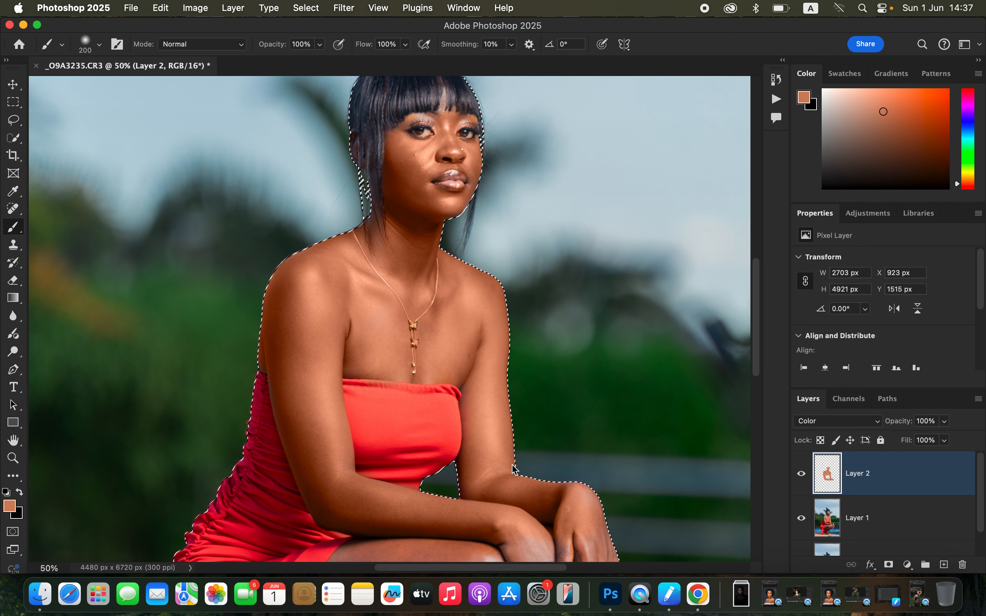
{"action": "scroll", "coordinate": [502, 478], "scroll_direction": "down", "scroll_amount": 5}
{"action": "mouse_move", "coordinate": [488, 338]}
{"action": "left_mouse_down"}
{"action": "mouse_move", "coordinate": [510, 351]}
{"action": "mouse_move", "coordinate": [514, 397]}
{"action": "mouse_move", "coordinate": [541, 330]}
{"action": "mouse_move", "coordinate": [577, 382]}
{"action": "mouse_move", "coordinate": [584, 365]}
{"action": "mouse_move", "coordinate": [583, 398]}
{"action": "mouse_move", "coordinate": [588, 392]}
{"action": "mouse_move", "coordinate": [549, 401]}
{"action": "mouse_move", "coordinate": [539, 413]}
{"action": "mouse_move", "coordinate": [548, 440]}
{"action": "mouse_move", "coordinate": [512, 418]}
{"action": "mouse_move", "coordinate": [452, 424]}
{"action": "mouse_move", "coordinate": [396, 384]}
{"action": "mouse_move", "coordinate": [350, 380]}
{"action": "mouse_move", "coordinate": [343, 371]}
{"action": "mouse_move", "coordinate": [324, 377]}
{"action": "mouse_move", "coordinate": [283, 469]}
{"action": "mouse_move", "coordinate": [405, 401]}
{"action": "mouse_move", "coordinate": [369, 429]}
{"action": "mouse_move", "coordinate": [378, 457]}
{"action": "mouse_move", "coordinate": [369, 472]}
{"action": "mouse_move", "coordinate": [340, 486]}
{"action": "mouse_move", "coordinate": [468, 452]}
{"action": "mouse_move", "coordinate": [497, 434]}
{"action": "mouse_move", "coordinate": [494, 423]}
{"action": "mouse_move", "coordinate": [482, 465]}
{"action": "mouse_move", "coordinate": [424, 496]}
{"action": "mouse_move", "coordinate": [443, 455]}
{"action": "mouse_move", "coordinate": [423, 431]}
{"action": "mouse_move", "coordinate": [443, 423]}
{"action": "mouse_move", "coordinate": [439, 368]}
{"action": "mouse_move", "coordinate": [366, 369]}
{"action": "mouse_move", "coordinate": [309, 400]}
{"action": "mouse_move", "coordinate": [406, 352]}
{"action": "mouse_move", "coordinate": [407, 342]}
{"action": "mouse_move", "coordinate": [389, 335]}
{"action": "mouse_move", "coordinate": [391, 410]}
{"action": "mouse_move", "coordinate": [336, 455]}
{"action": "mouse_move", "coordinate": [339, 465]}
{"action": "mouse_move", "coordinate": [413, 459]}
{"action": "mouse_move", "coordinate": [360, 496]}
{"action": "mouse_move", "coordinate": [389, 451]}
{"action": "left_mouse_up"}
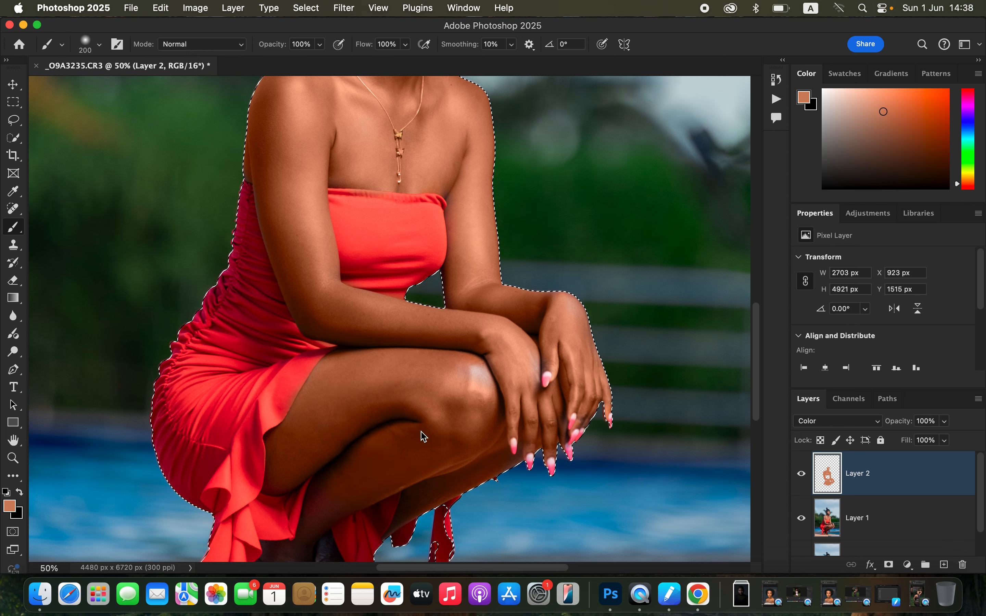
Reduce the brush to 125 px and paint the skin tone over the lower legs, ankles and feet.
{"action": "scroll", "coordinate": [424, 436], "scroll_direction": "down", "scroll_amount": 5}
{"action": "scroll", "coordinate": [424, 436], "scroll_direction": "left", "scroll_amount": 2}
{"action": "key", "text": "bracketleft"}
{"action": "key", "text": "bracketleft"}
{"action": "key", "text": "bracketleft"}
{"action": "left_click_drag", "start_coordinate": [377, 381], "coordinate": [358, 395]}
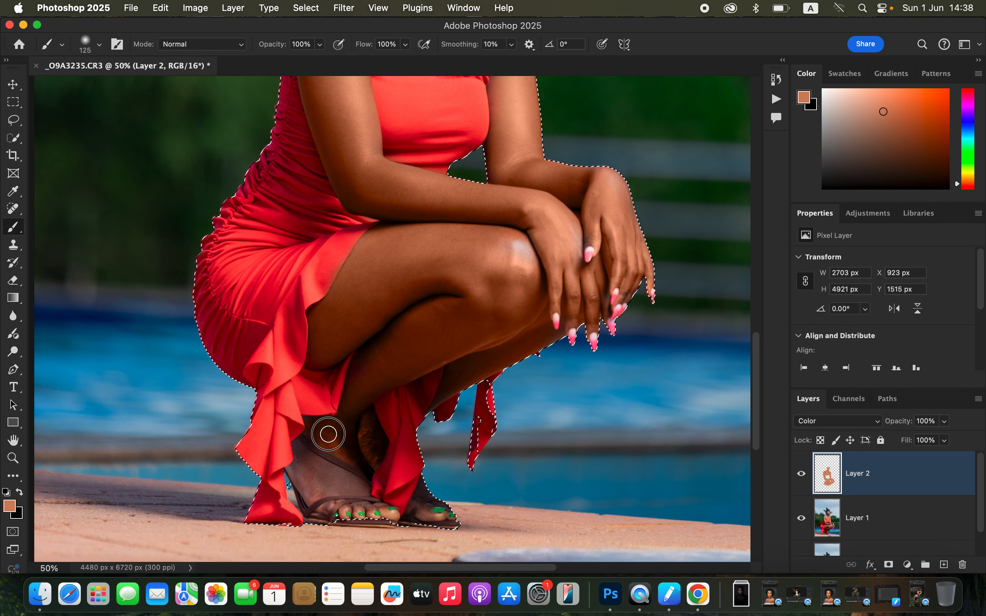
{"action": "left_click_drag", "start_coordinate": [302, 461], "coordinate": [305, 464]}
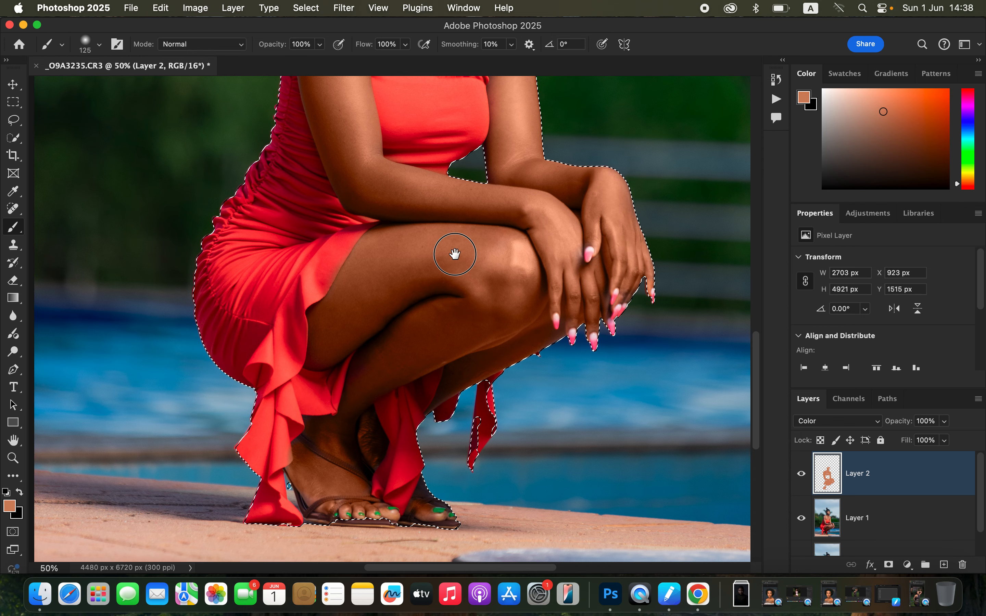
Paint the ear, eyelids and skin gaps along the hairline with small 45 px and 30 px brushes.
{"action": "scroll", "coordinate": [460, 293], "scroll_direction": "up", "scroll_amount": 10}
{"action": "scroll", "coordinate": [466, 341], "scroll_direction": "up", "scroll_amount": 5}
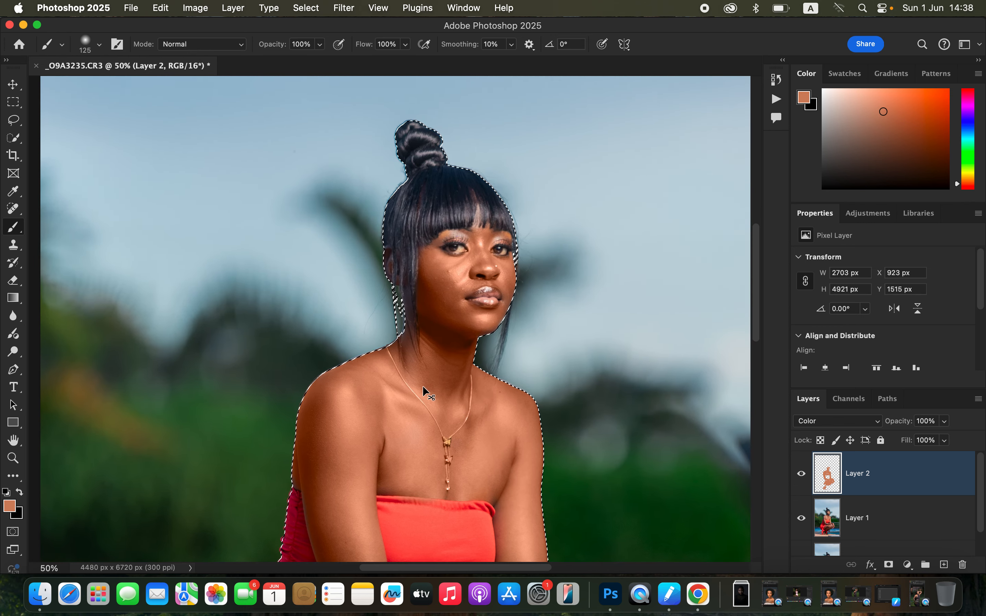
{"action": "key", "text": "super+plus"}
{"action": "key", "text": "super+plus"}
{"action": "key", "text": "bracketleft"}
{"action": "key", "text": "bracketleft"}
{"action": "key", "text": "bracketleft"}
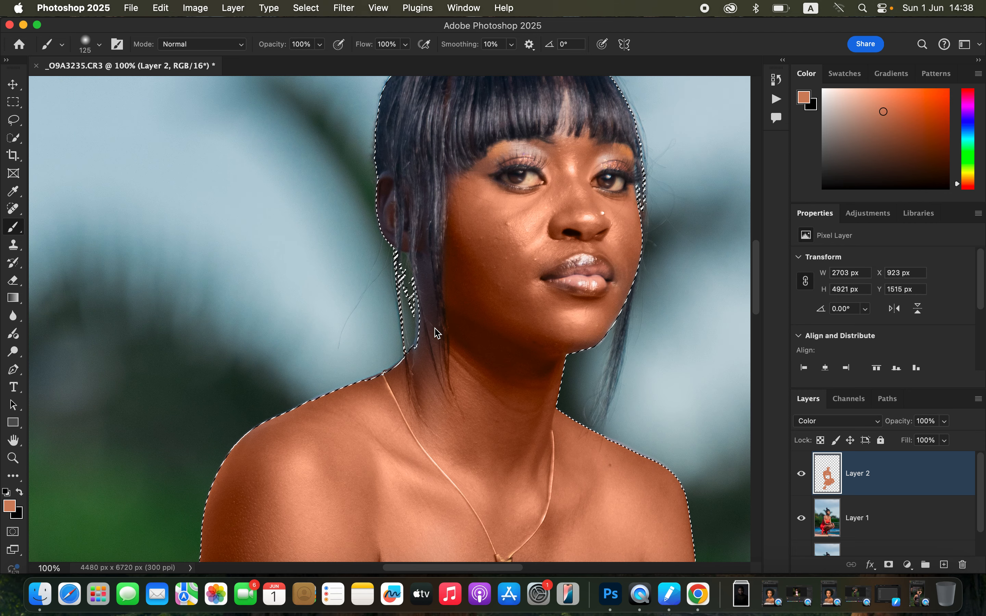
{"action": "key", "text": "bracketleft"}
{"action": "key", "text": "bracketleft"}
{"action": "key", "text": "bracketleft"}
{"action": "key", "text": "bracketleft"}
{"action": "key", "text": "bracketleft"}
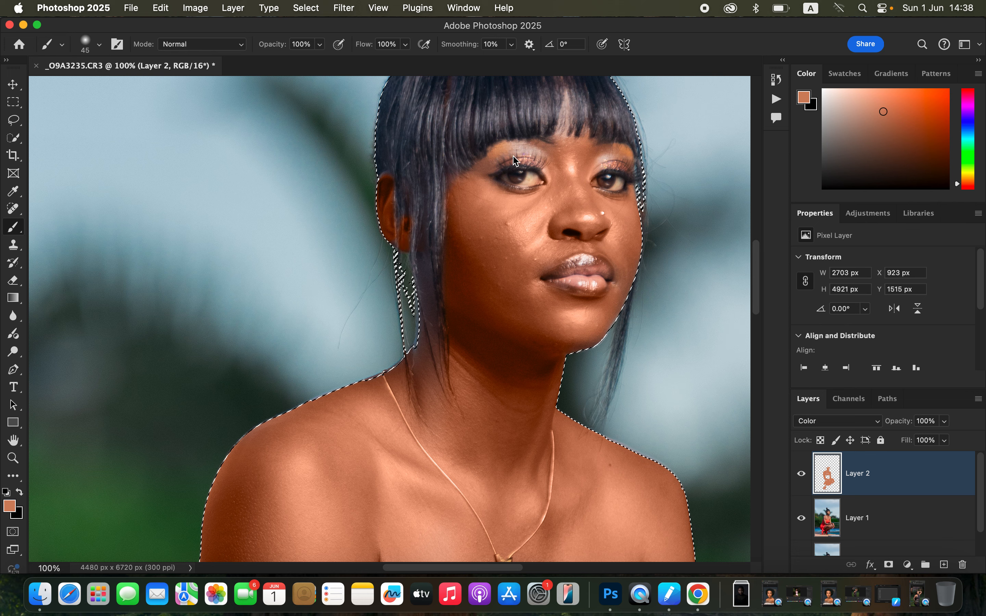
{"action": "key", "text": "bracketleft"}
{"action": "key", "text": "bracketleft"}
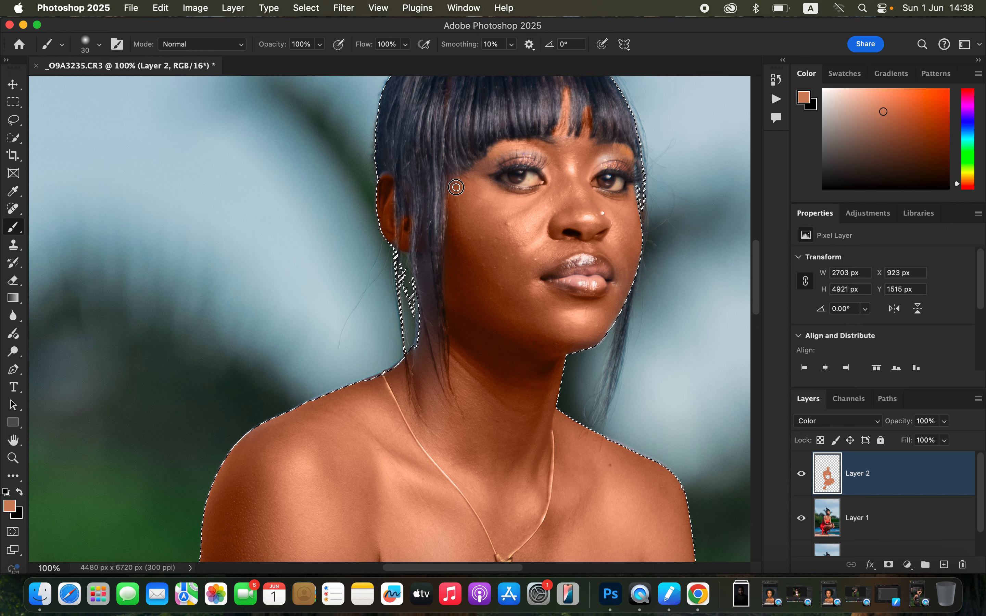
Examine the painted skin over the whole figure and along the edges of the dress, hands and feet for color spill.
{"action": "key", "text": "super+minus"}
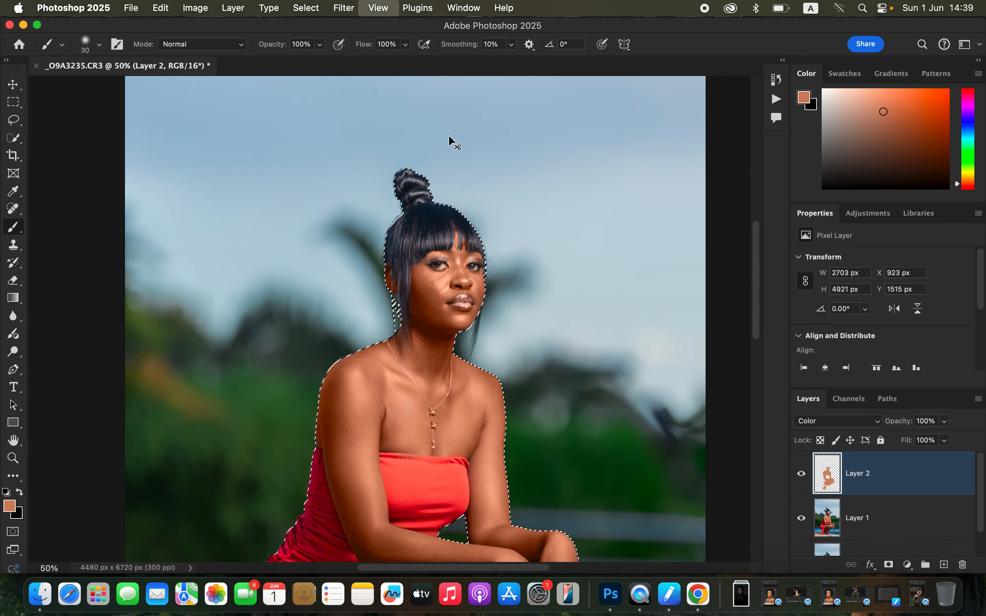
{"action": "key", "text": "super+minus"}
{"action": "key", "text": "super+minus"}
{"action": "key", "text": "super+minus"}
{"action": "key", "text": "super+minus"}
{"action": "key", "text": "super+plus"}
{"action": "key", "text": "super+plus"}
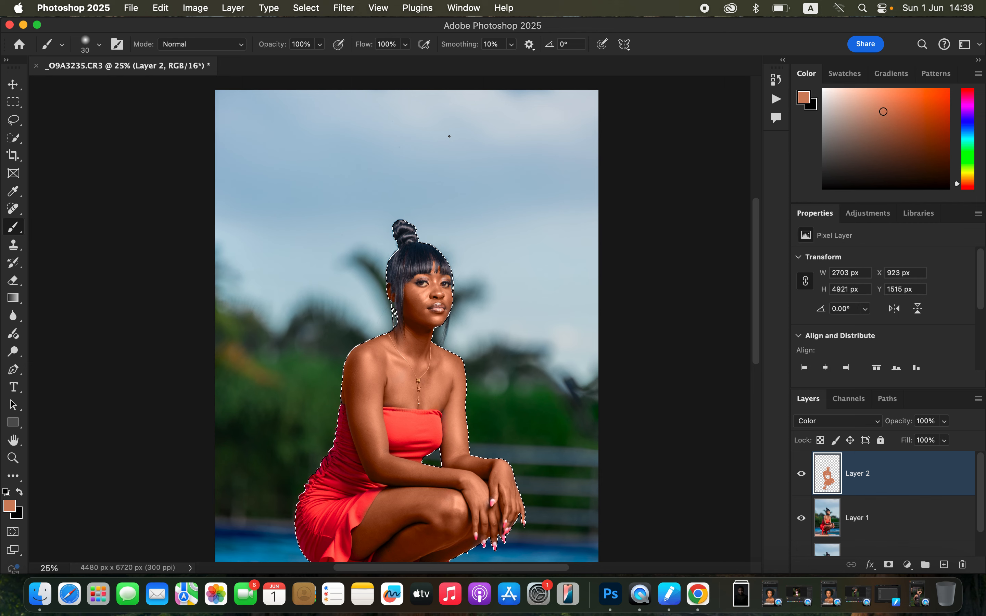
{"action": "scroll", "coordinate": [466, 363], "scroll_direction": "down", "scroll_amount": 4}
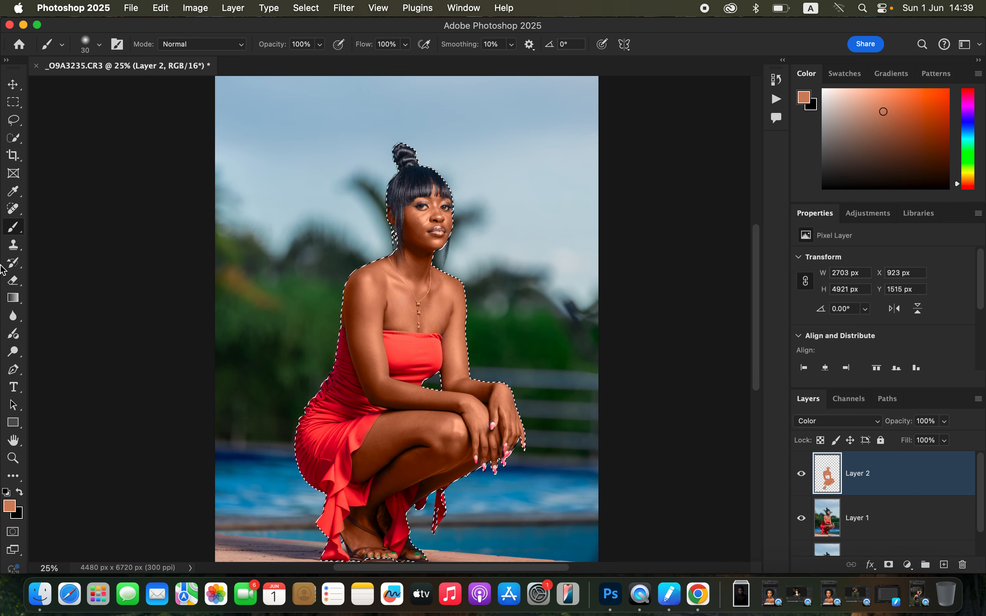
{"action": "left_click", "coordinate": [13, 280]}
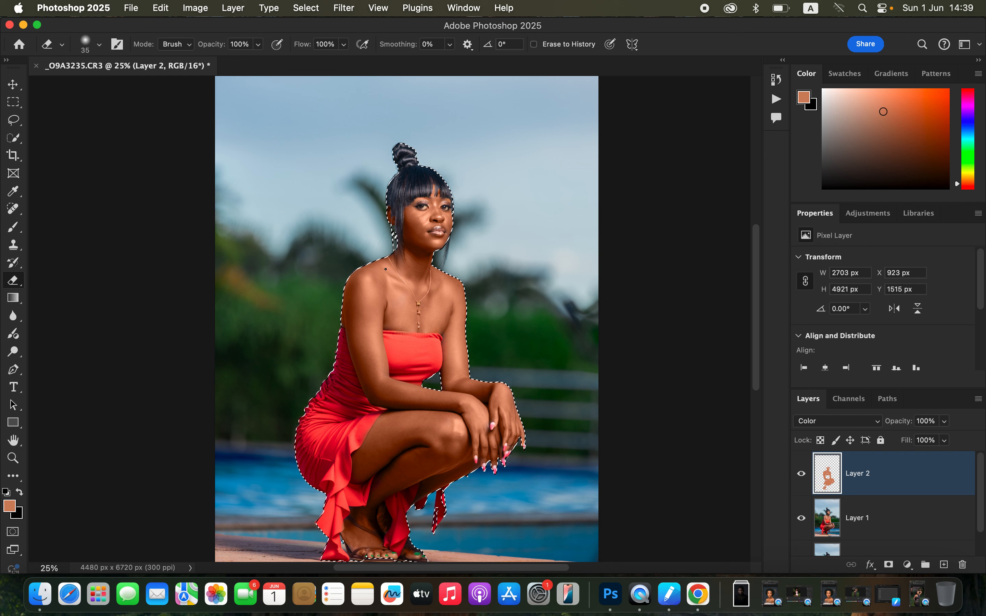
{"action": "key", "text": "super+equal"}
{"action": "key", "text": "super+equal"}
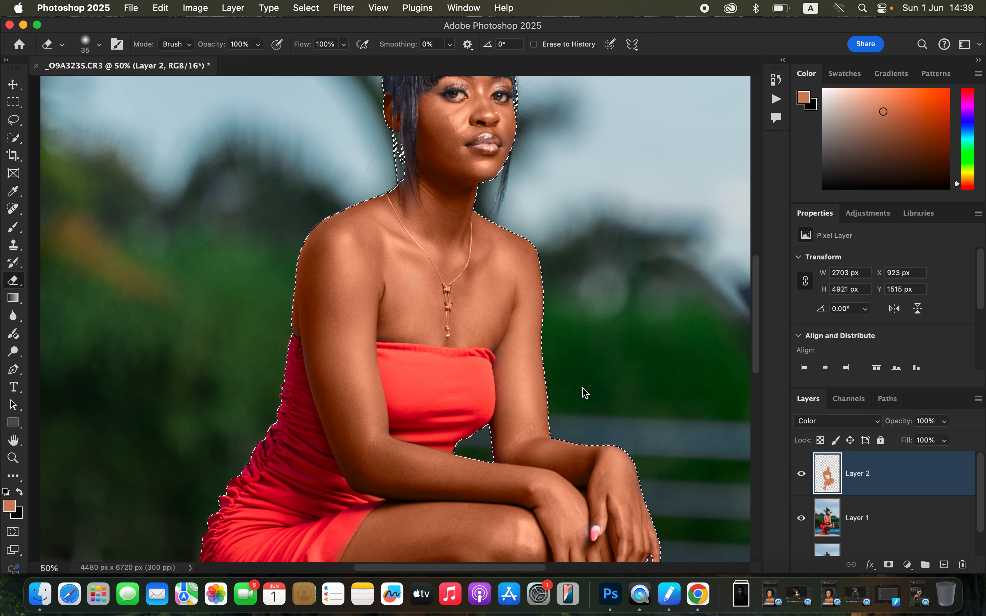
{"action": "scroll", "coordinate": [591, 346], "scroll_direction": "down", "scroll_amount": 10}
{"action": "scroll", "coordinate": [591, 136], "scroll_direction": "down", "scroll_amount": 1}
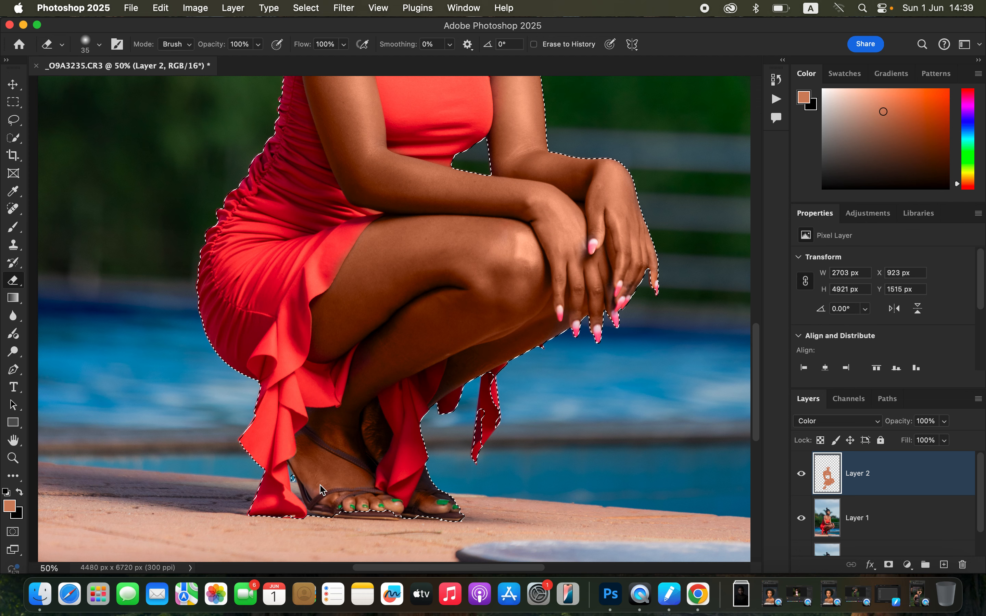
{"action": "key", "text": "b"}
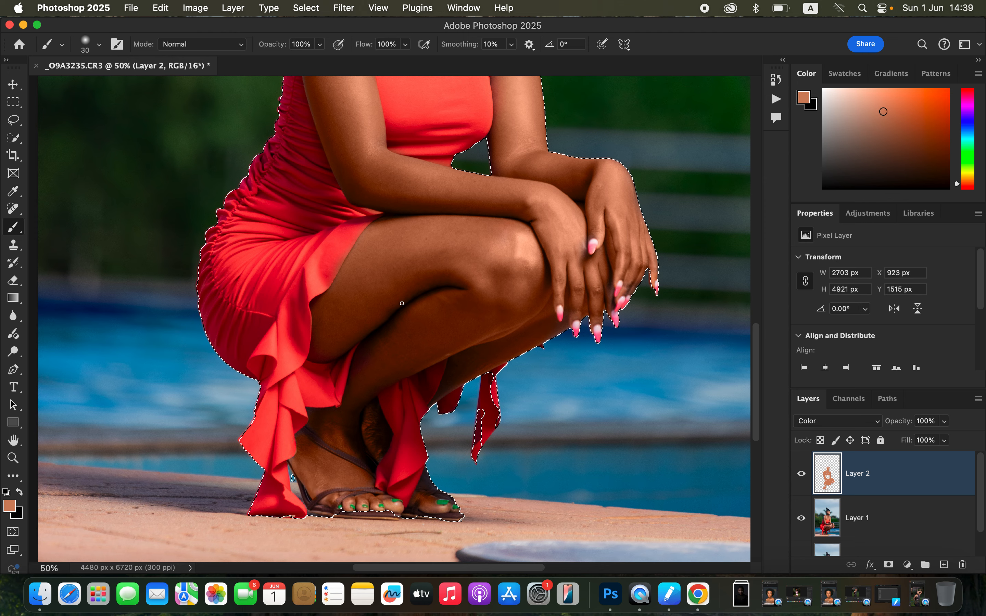
{"action": "key", "text": "super+minus"}
{"action": "key", "text": "super+minus"}
{"action": "key", "text": "super+minus"}
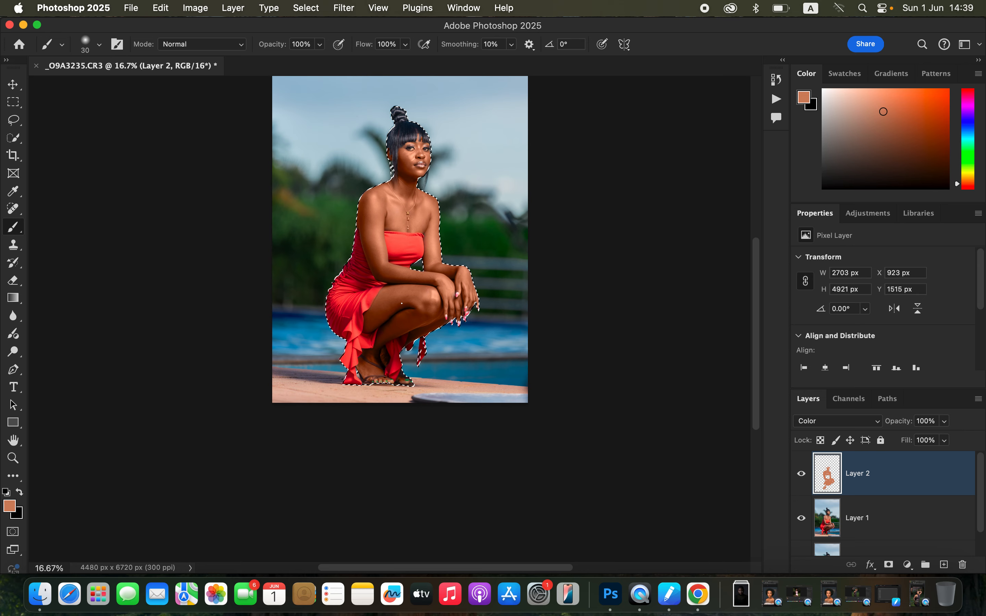
{"action": "scroll", "coordinate": [383, 306], "scroll_direction": "up", "scroll_amount": 2}
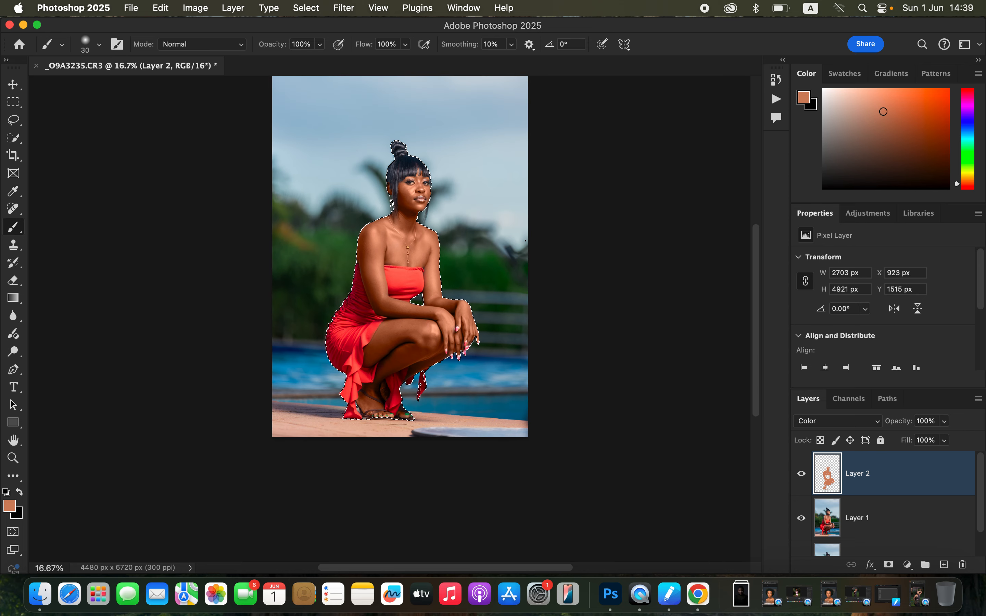
Deselect the woman and lower Layer 2's opacity to soften the painted skin tone.
{"action": "key", "text": "super+d"}
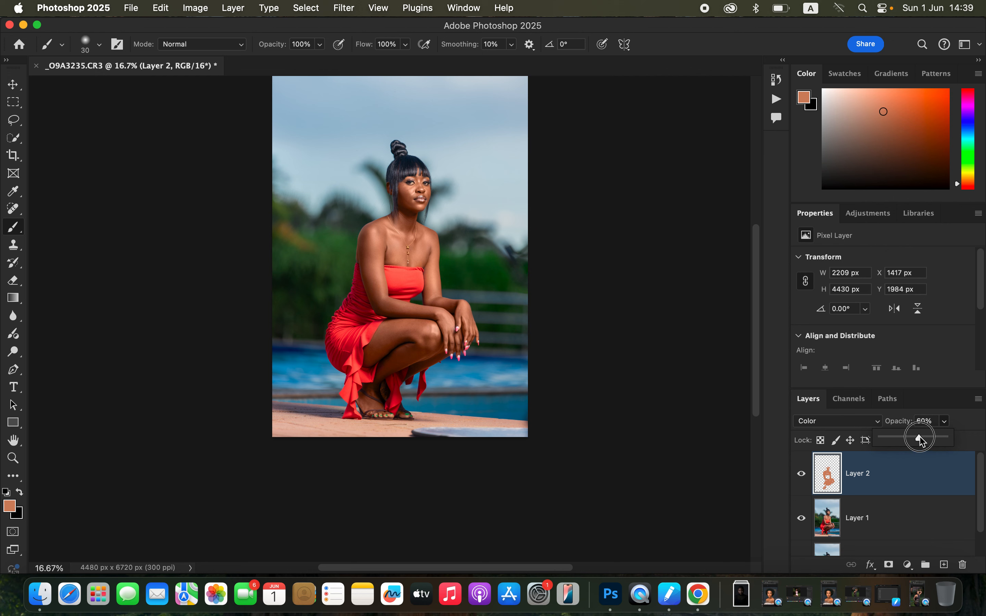
{"action": "left_click_drag", "start_coordinate": [926, 435], "coordinate": [926, 435]}
Add a Hue/Saturation adjustment layer above Layer 2 and target its Reds range.
{"action": "left_click", "coordinate": [908, 567]}
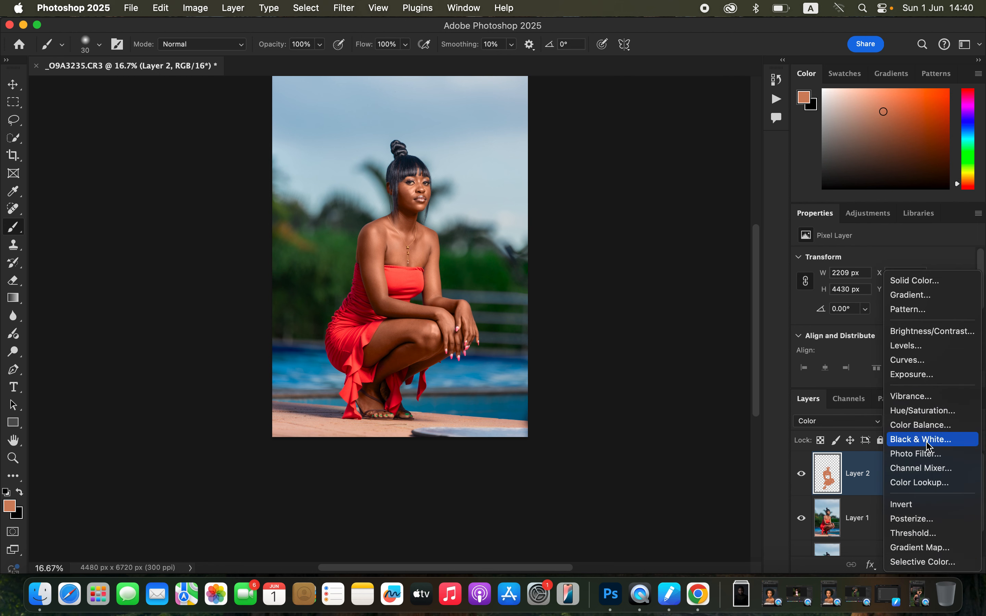
{"action": "left_click", "coordinate": [926, 411]}
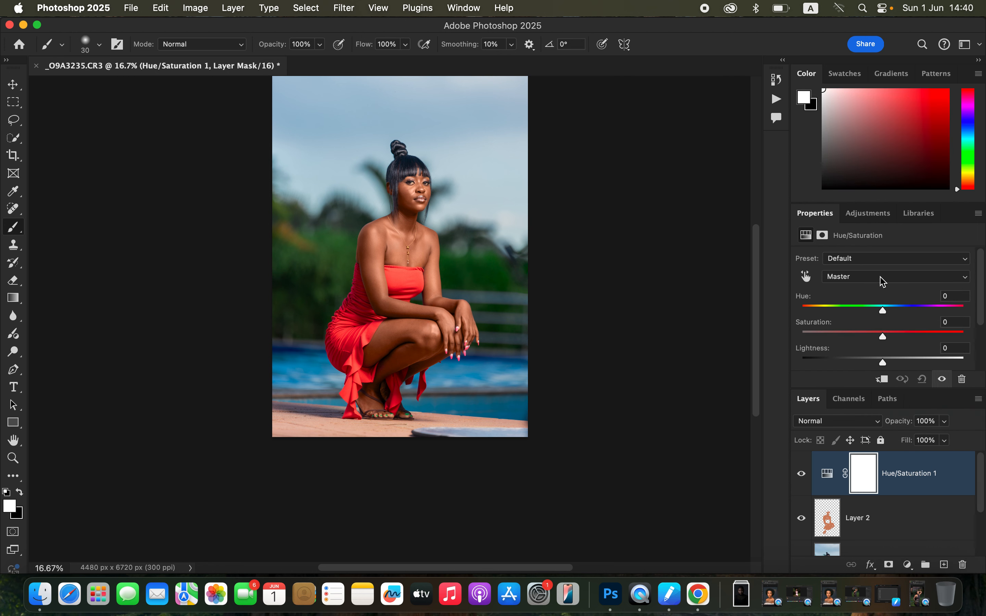
{"action": "left_click", "coordinate": [866, 281]}
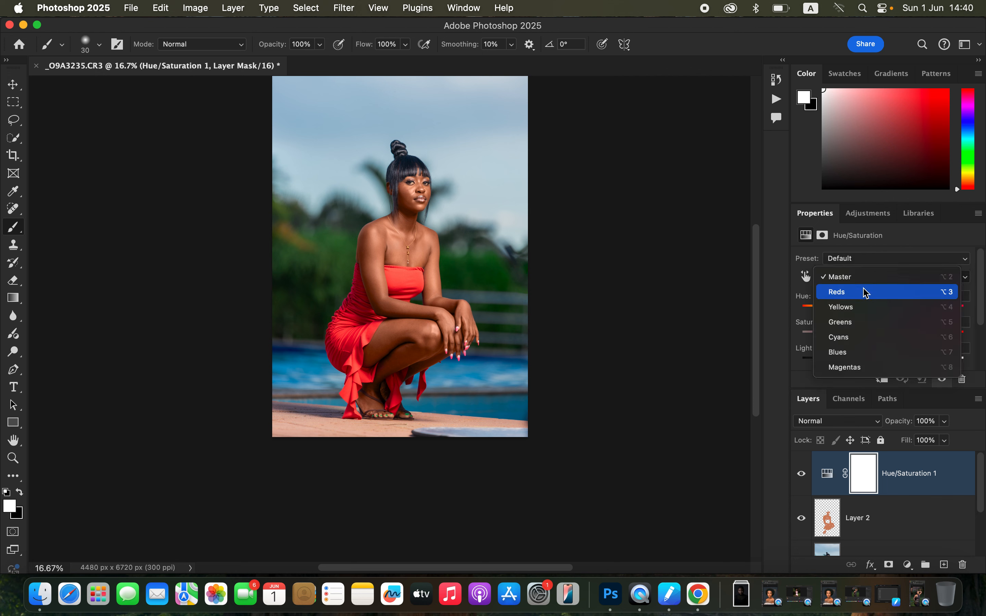
{"action": "left_click", "coordinate": [863, 289]}
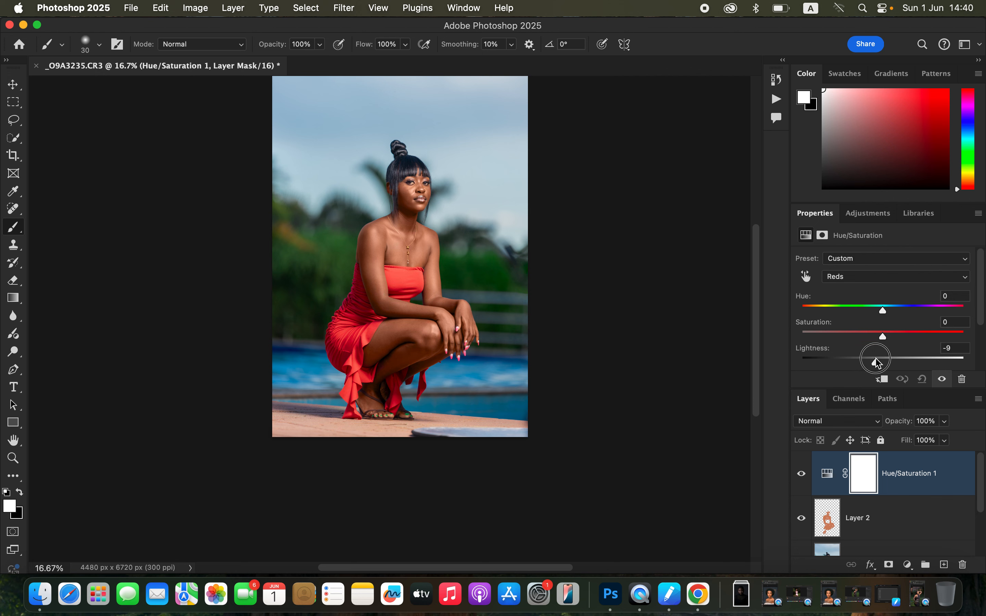
Add a Selective Color adjustment layer above Hue/Saturation 1 and set Cyan to +10% for the Blacks.
{"action": "left_click", "coordinate": [802, 475]}
{"action": "left_click", "coordinate": [803, 475]}
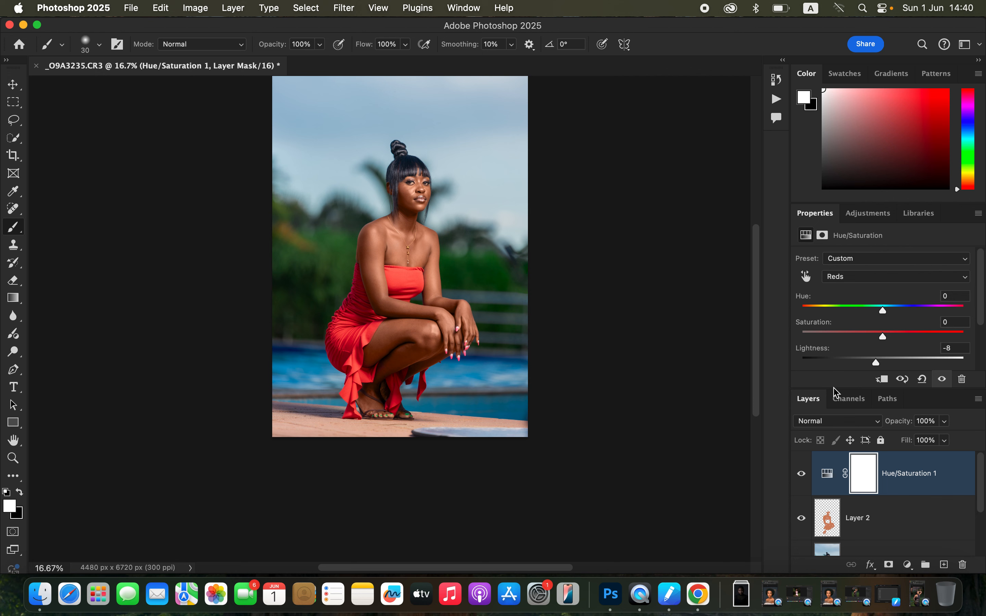
{"action": "left_click", "coordinate": [907, 565]}
{"action": "left_click", "coordinate": [916, 562]}
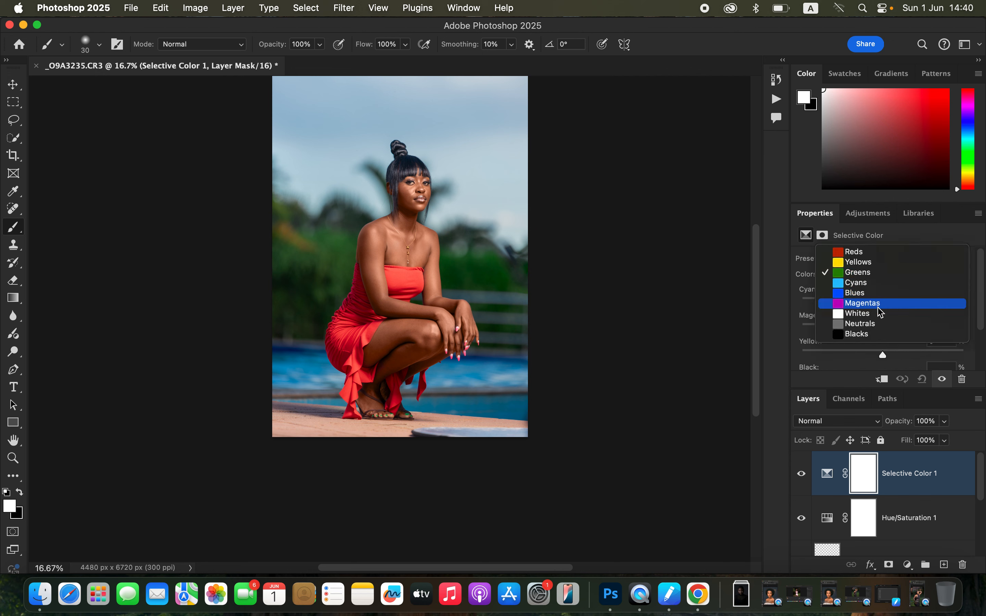
{"action": "left_click", "coordinate": [880, 334]}
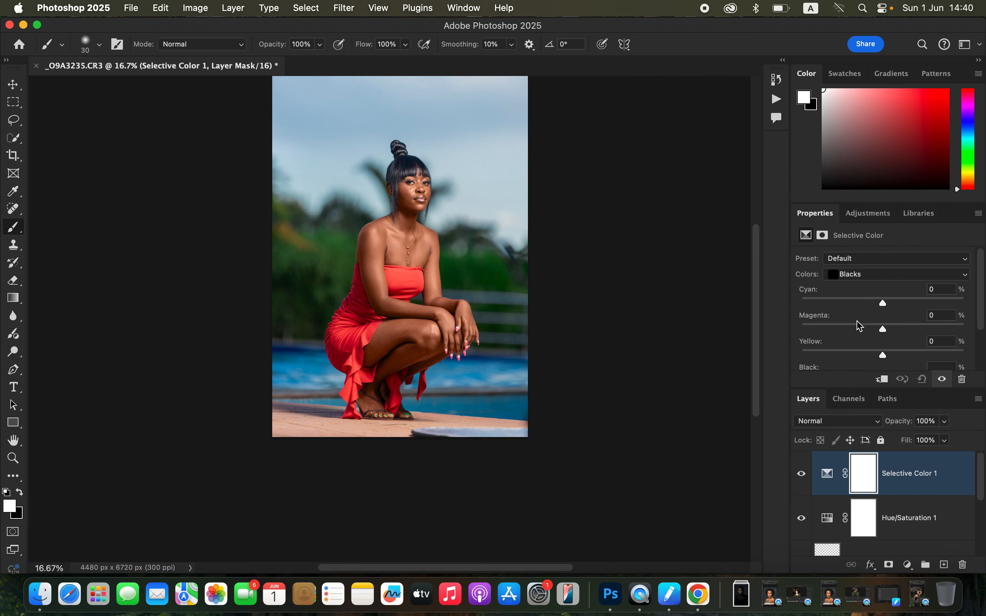
{"action": "left_click", "coordinate": [886, 303]}
{"action": "left_click_drag", "start_coordinate": [886, 303], "coordinate": [892, 303]}
Set Magenta to -3% for the Greens in the Selective Color adjustment.
{"action": "left_click", "coordinate": [884, 275]}
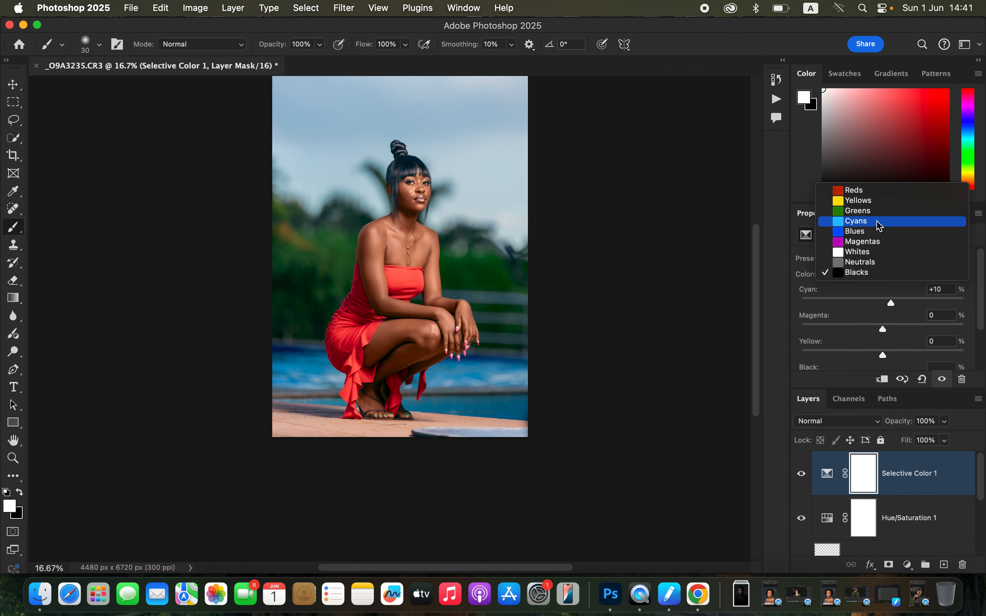
{"action": "left_click", "coordinate": [880, 211]}
{"action": "mouse_move", "coordinate": [893, 332]}
{"action": "left_mouse_down"}
{"action": "mouse_move", "coordinate": [919, 330]}
{"action": "mouse_move", "coordinate": [828, 335]}
{"action": "mouse_move", "coordinate": [964, 340]}
{"action": "mouse_move", "coordinate": [854, 331]}
{"action": "mouse_move", "coordinate": [955, 337]}
{"action": "mouse_move", "coordinate": [860, 338]}
{"action": "mouse_move", "coordinate": [882, 344]}
{"action": "left_mouse_up"}
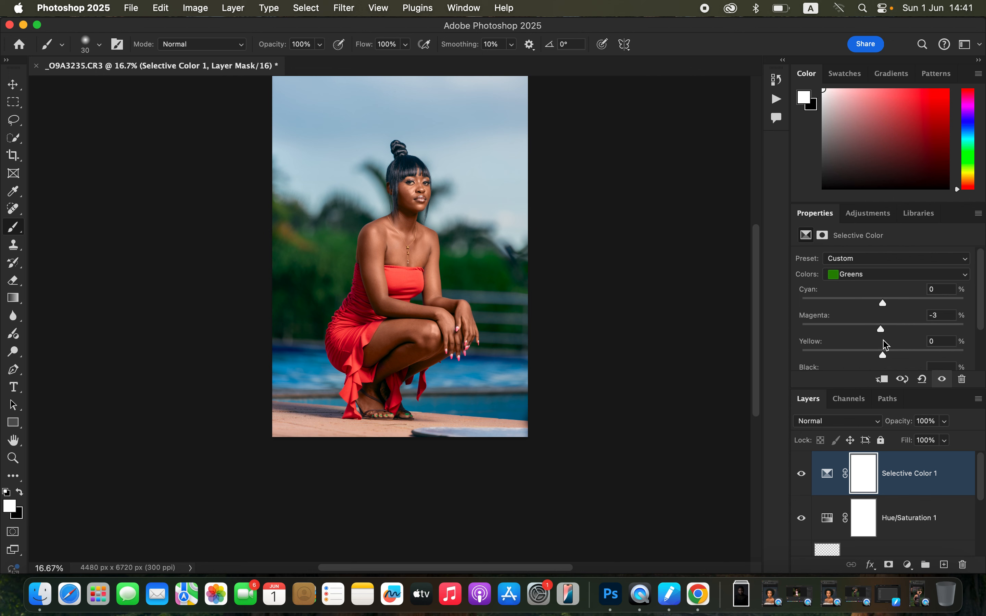
Set Magenta to -16% and raise Black for the Blues in the Selective Color adjustment, checking the image before and after.
{"action": "left_click", "coordinate": [898, 277]}
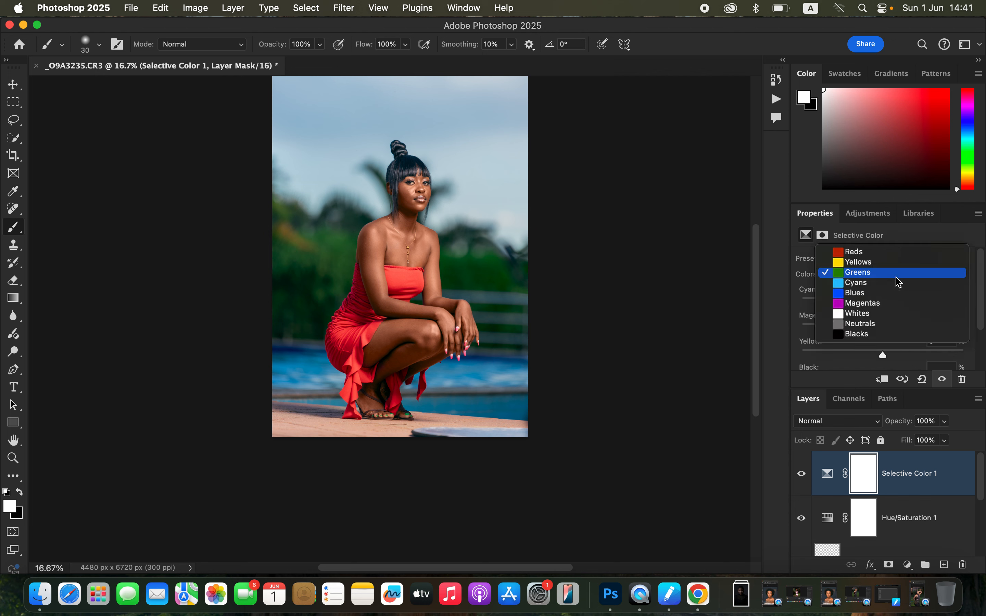
{"action": "left_click", "coordinate": [888, 294]}
{"action": "left_click_drag", "start_coordinate": [892, 331], "coordinate": [870, 334]}
{"action": "left_click_drag", "start_coordinate": [981, 314], "coordinate": [982, 348]}
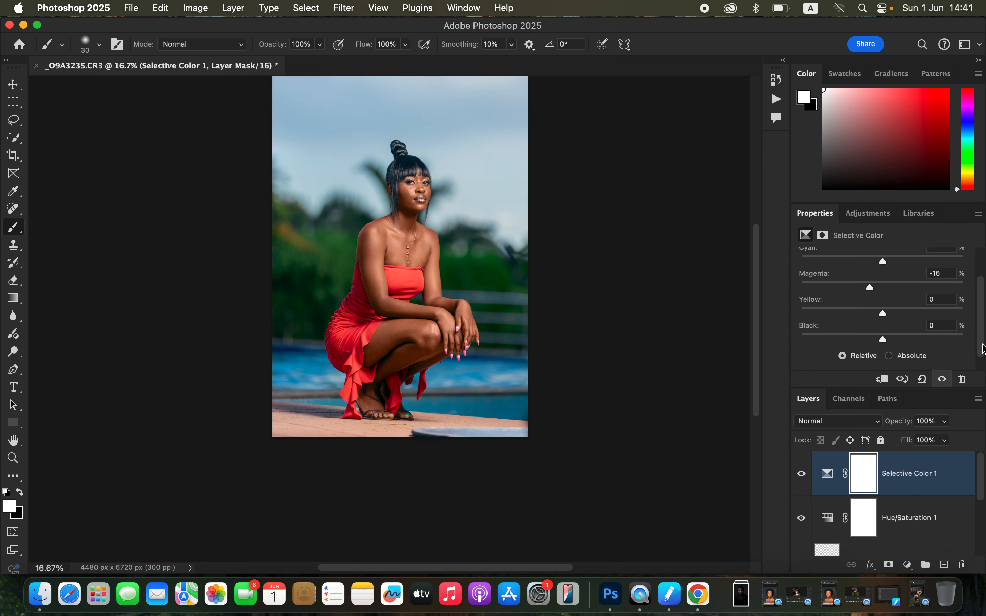
{"action": "mouse_move", "coordinate": [894, 345]}
{"action": "left_mouse_down"}
{"action": "mouse_move", "coordinate": [924, 337]}
{"action": "mouse_move", "coordinate": [832, 332]}
{"action": "mouse_move", "coordinate": [941, 349]}
{"action": "mouse_move", "coordinate": [909, 346]}
{"action": "left_mouse_up"}
{"action": "left_click", "coordinate": [802, 476]}
{"action": "left_click", "coordinate": [801, 476]}
{"action": "left_click", "coordinate": [802, 476]}
{"action": "left_click", "coordinate": [802, 476]}
Add a Black & White adjustment layer on top, blend it as Multiply and lower its opacity to about 3%.
{"action": "left_click", "coordinate": [907, 565]}
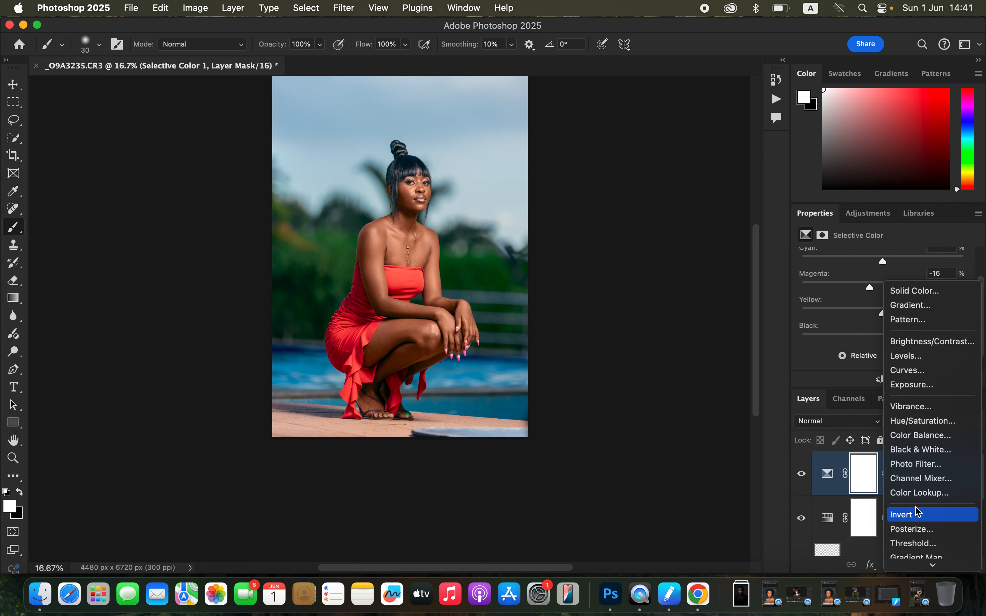
{"action": "left_click", "coordinate": [921, 450]}
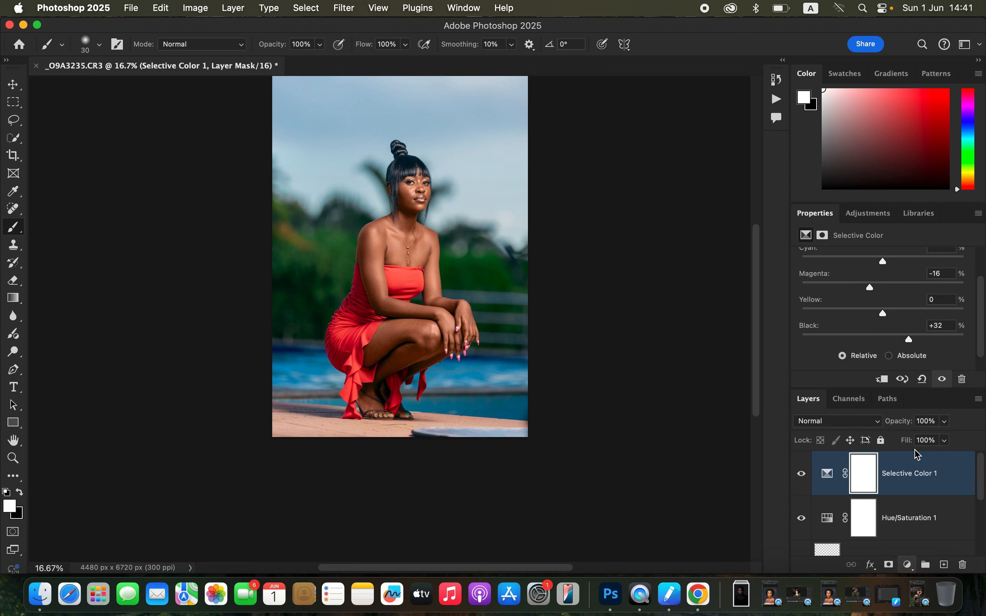
{"action": "left_click", "coordinate": [847, 423]}
{"action": "left_click", "coordinate": [843, 473]}
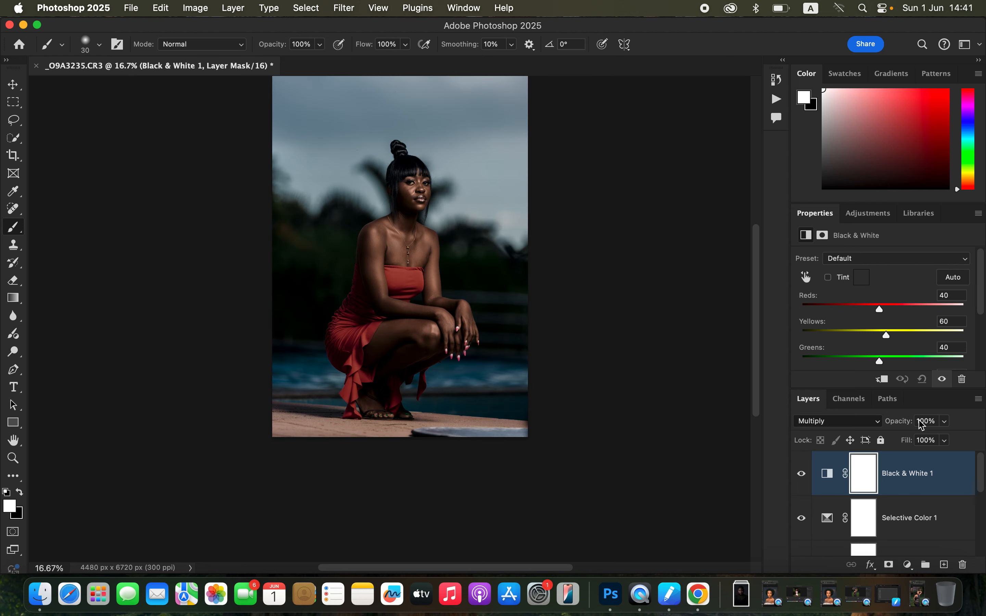
{"action": "left_click", "coordinate": [944, 421]}
{"action": "left_click_drag", "start_coordinate": [935, 442], "coordinate": [887, 448]}
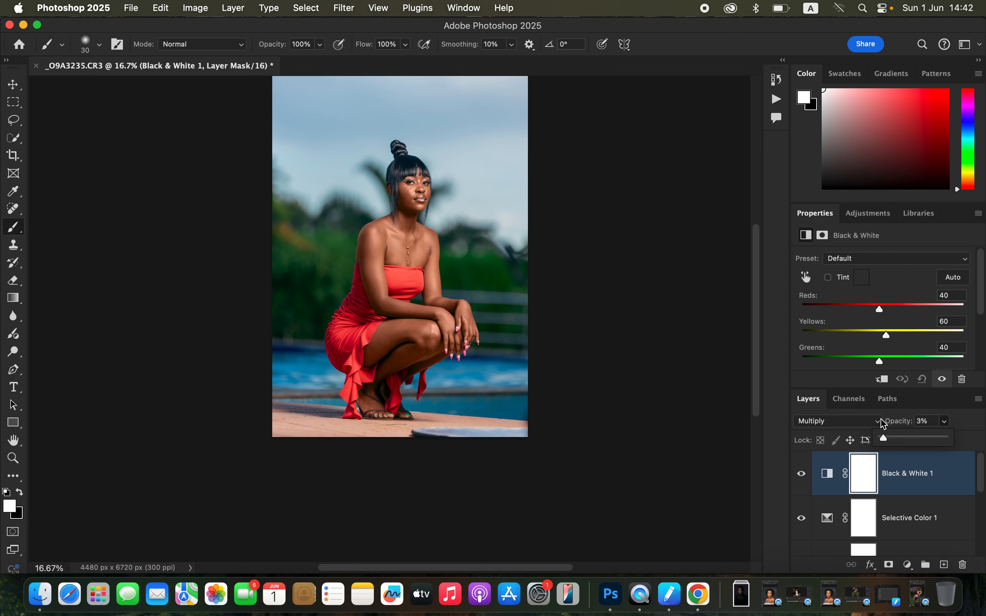
Add a Color Balance adjustment layer on top and shift its Midtones slightly toward green.
{"action": "left_click", "coordinate": [909, 565]}
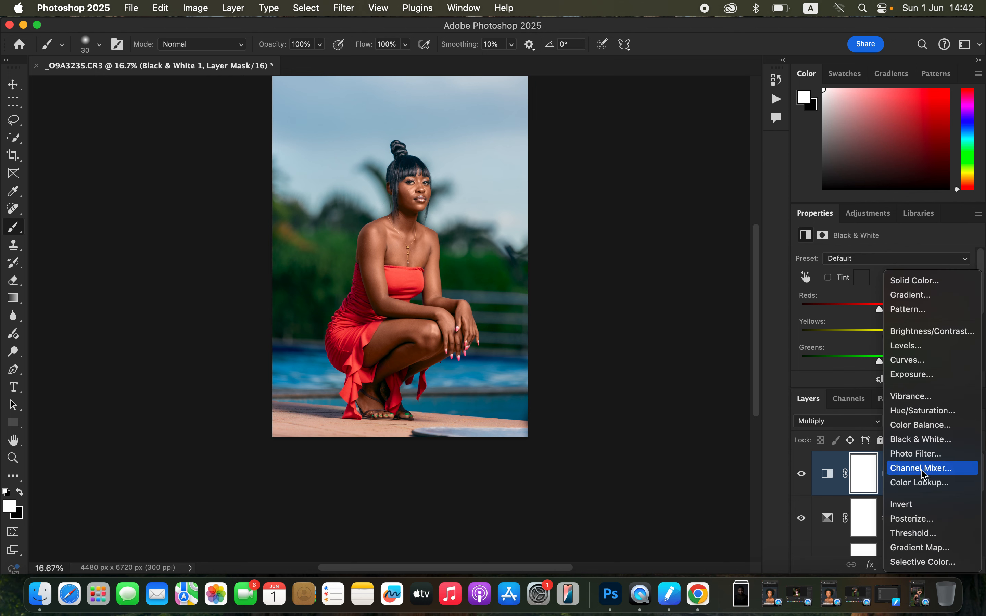
{"action": "left_click", "coordinate": [926, 426]}
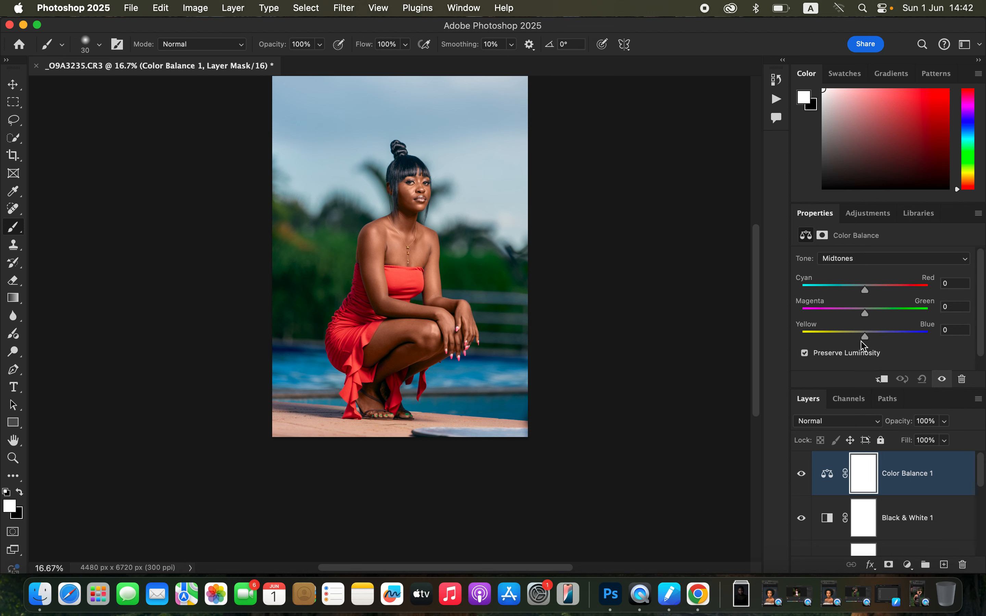
{"action": "left_click", "coordinate": [863, 261]}
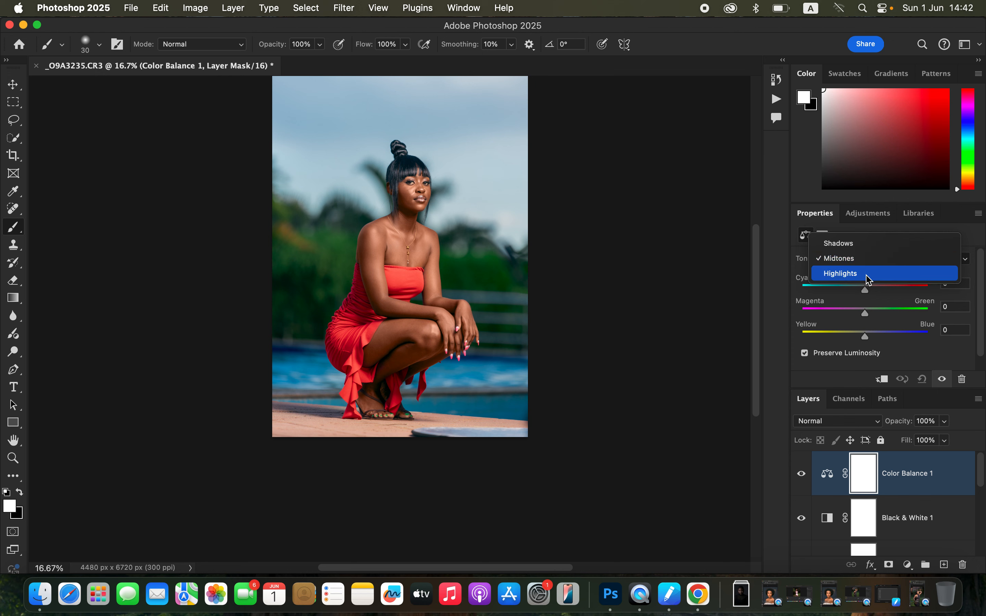
{"action": "left_click", "coordinate": [866, 312]}
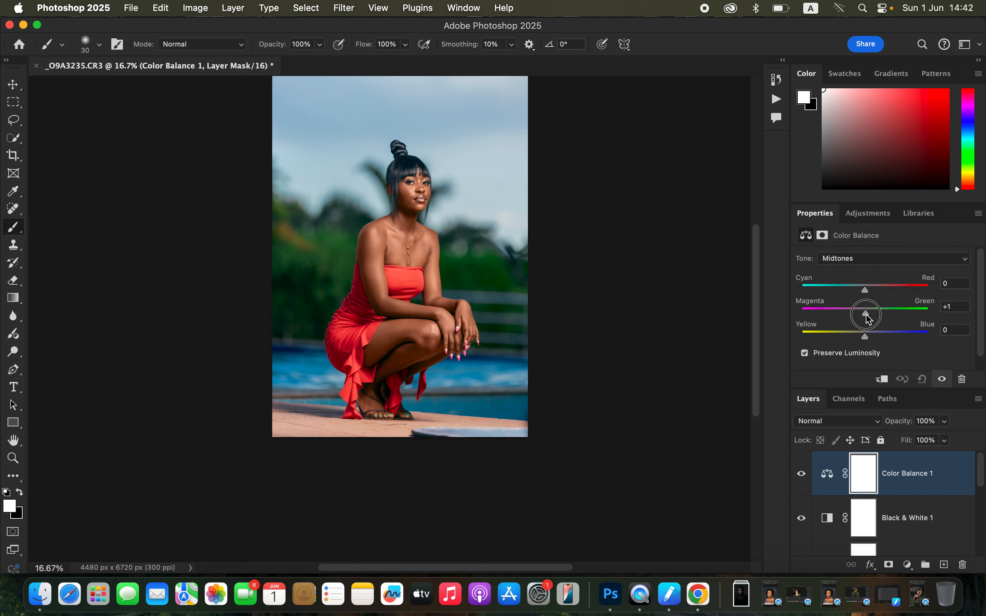
{"action": "left_click_drag", "start_coordinate": [866, 315], "coordinate": [867, 313]}
{"action": "left_click", "coordinate": [869, 312]}
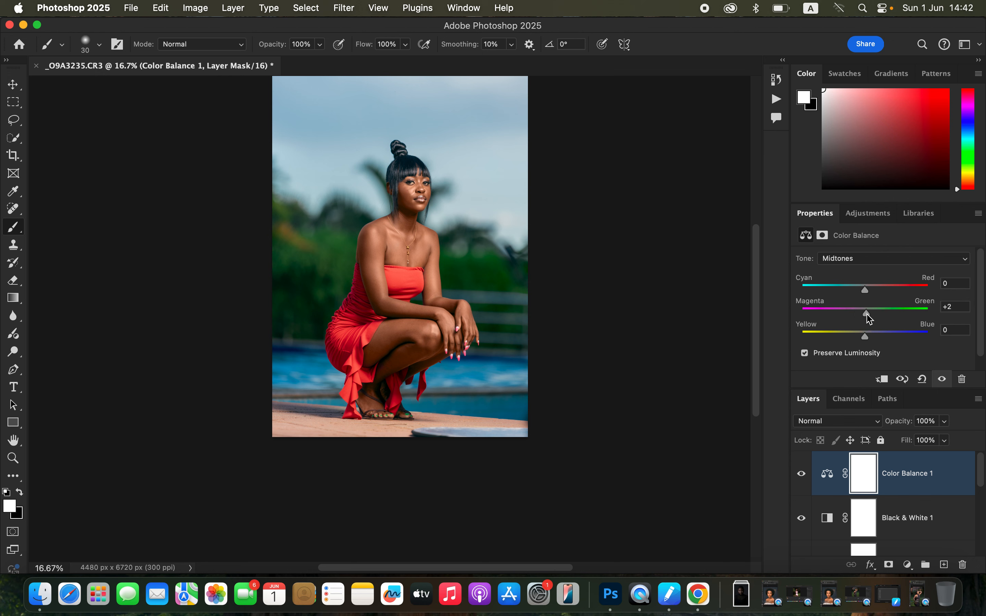
Set the Cyan–Red balance of the Highlights to -1 in the Color Balance adjustment.
{"action": "left_click", "coordinate": [881, 259]}
{"action": "left_click", "coordinate": [879, 278]}
{"action": "left_click_drag", "start_coordinate": [865, 290], "coordinate": [865, 293]}
Compare the original Background photo with the full color grade by hiding and restoring the layers above it.
{"action": "scroll", "coordinate": [944, 530], "scroll_direction": "down", "scroll_amount": 5}
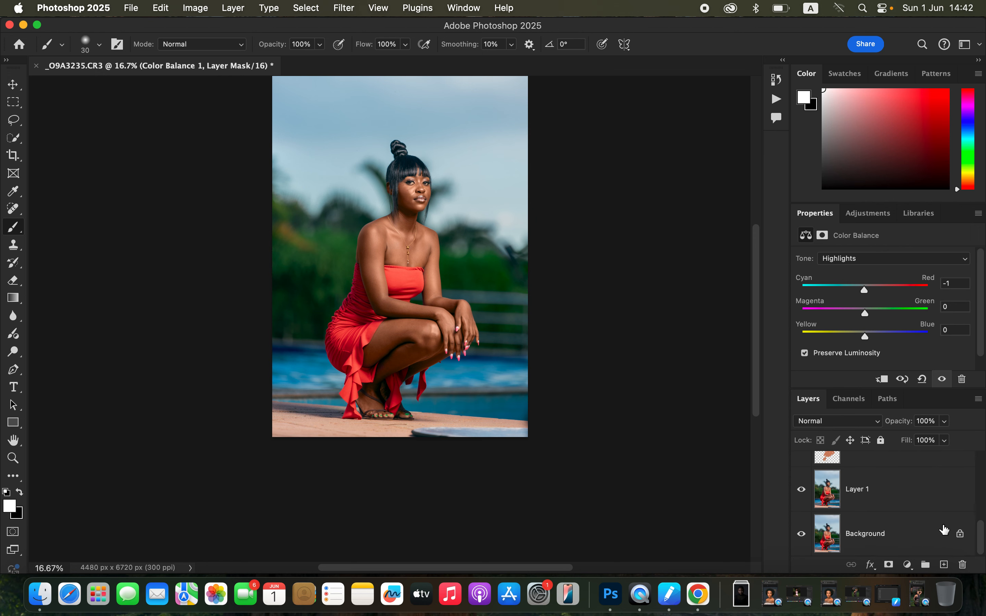
{"action": "left_click", "coordinate": [802, 490]}
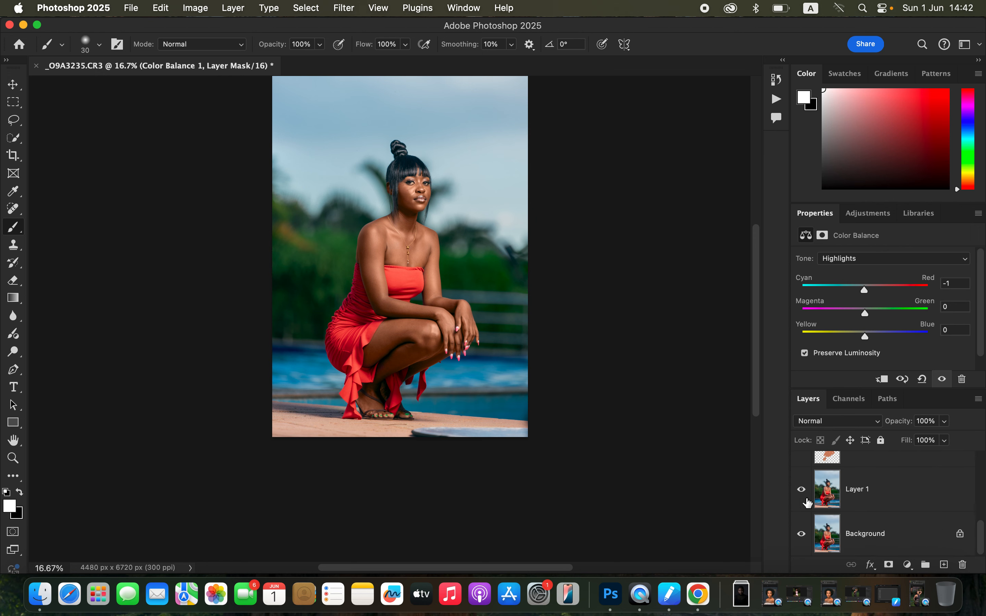
{"action": "left_click", "coordinate": [802, 535], "text": "alt"}
{"action": "left_click", "coordinate": [802, 535], "text": "alt"}
{"action": "left_click", "coordinate": [802, 536], "text": "alt"}
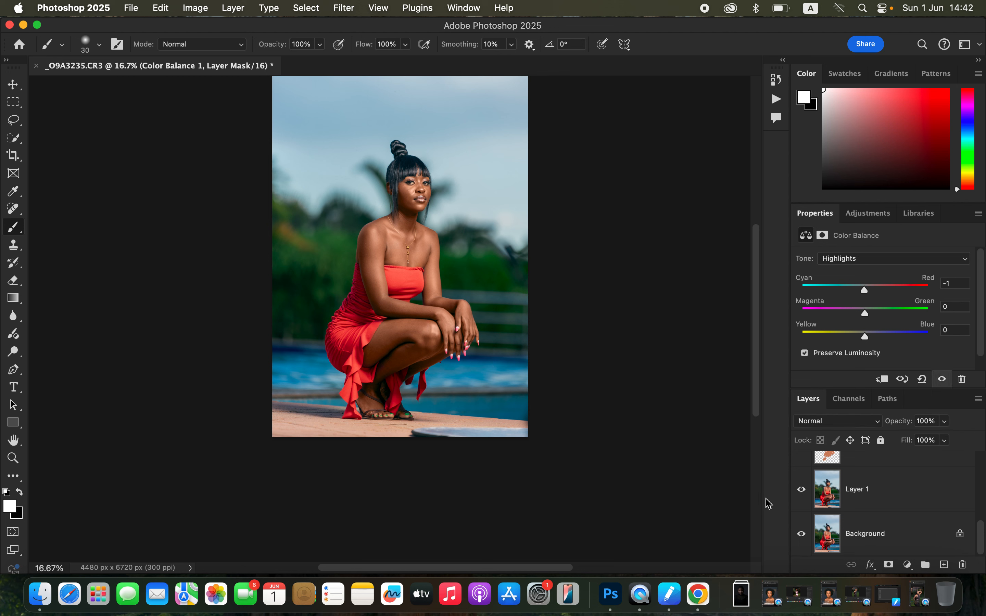